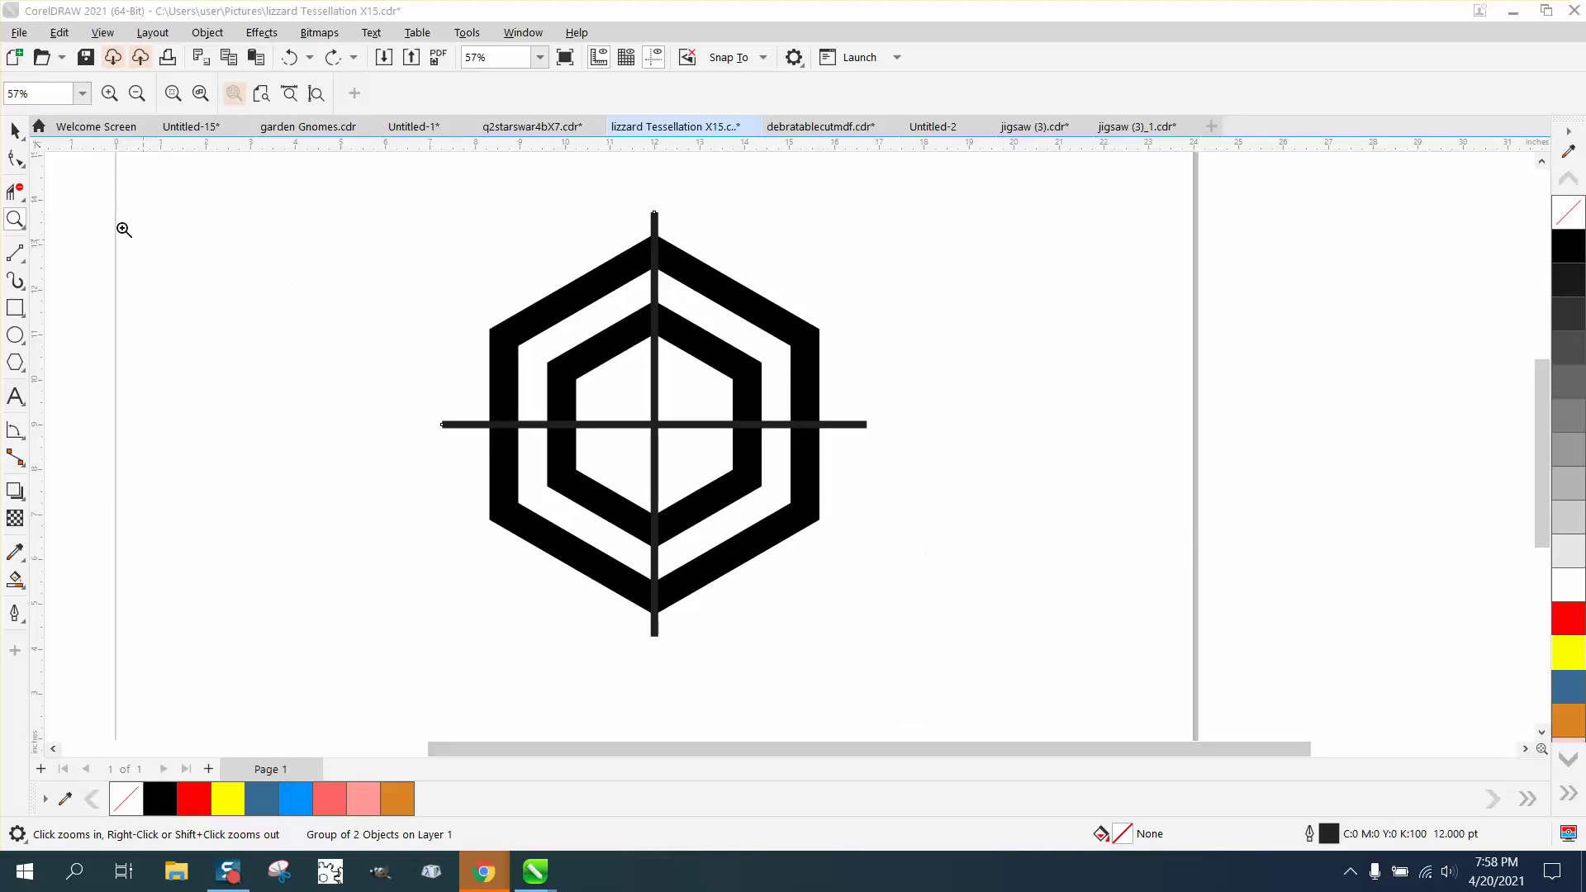
Move the two-line cross off to the right side of the page
key(space)
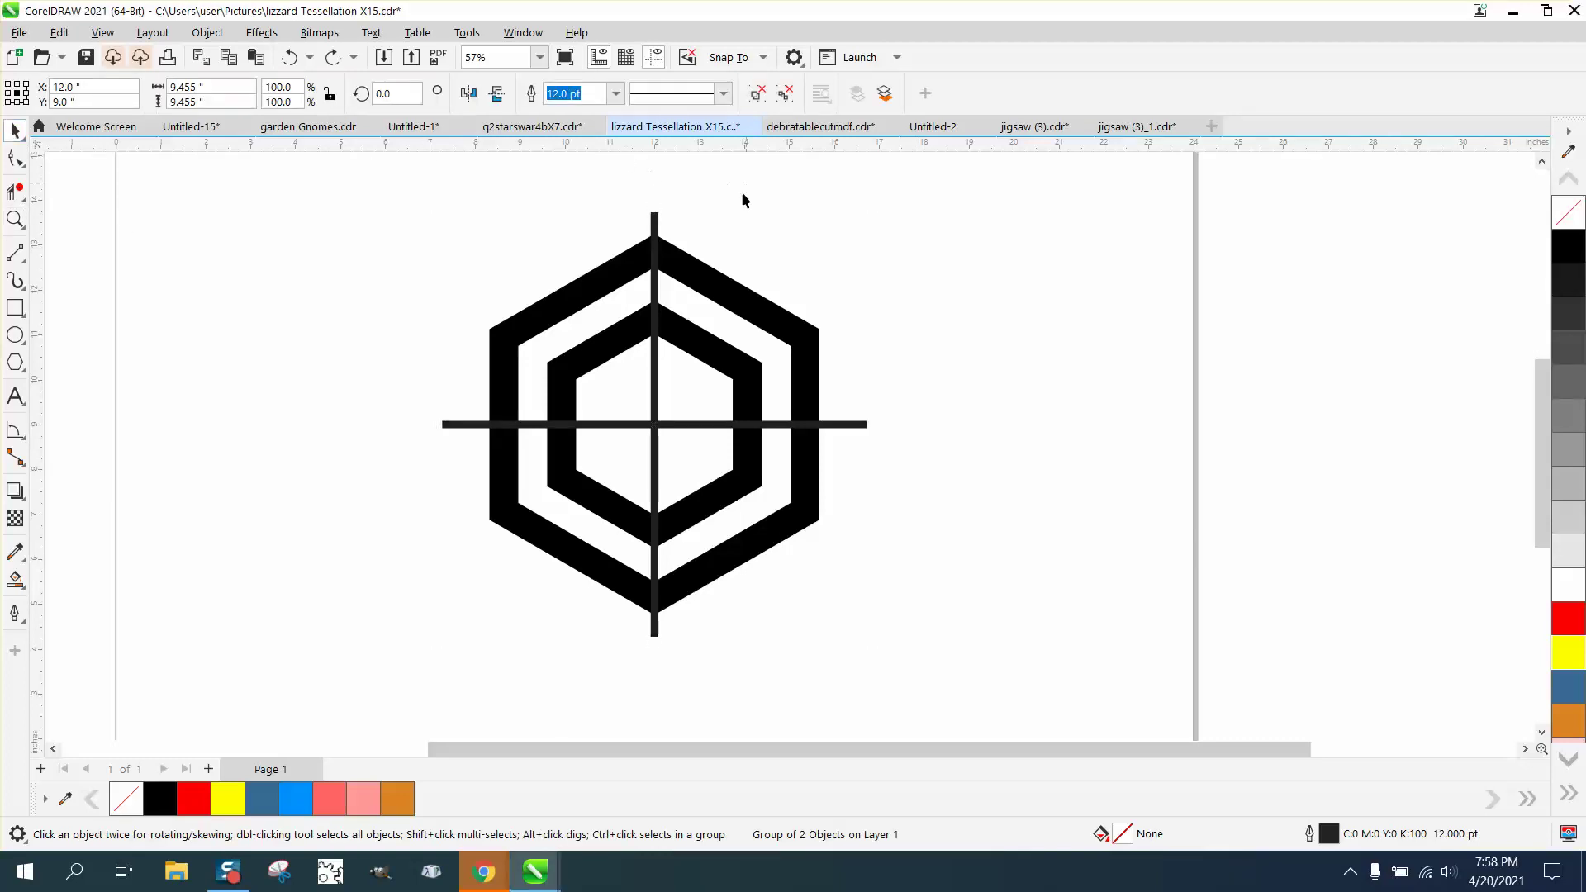
drag(658, 224, 1144, 205)
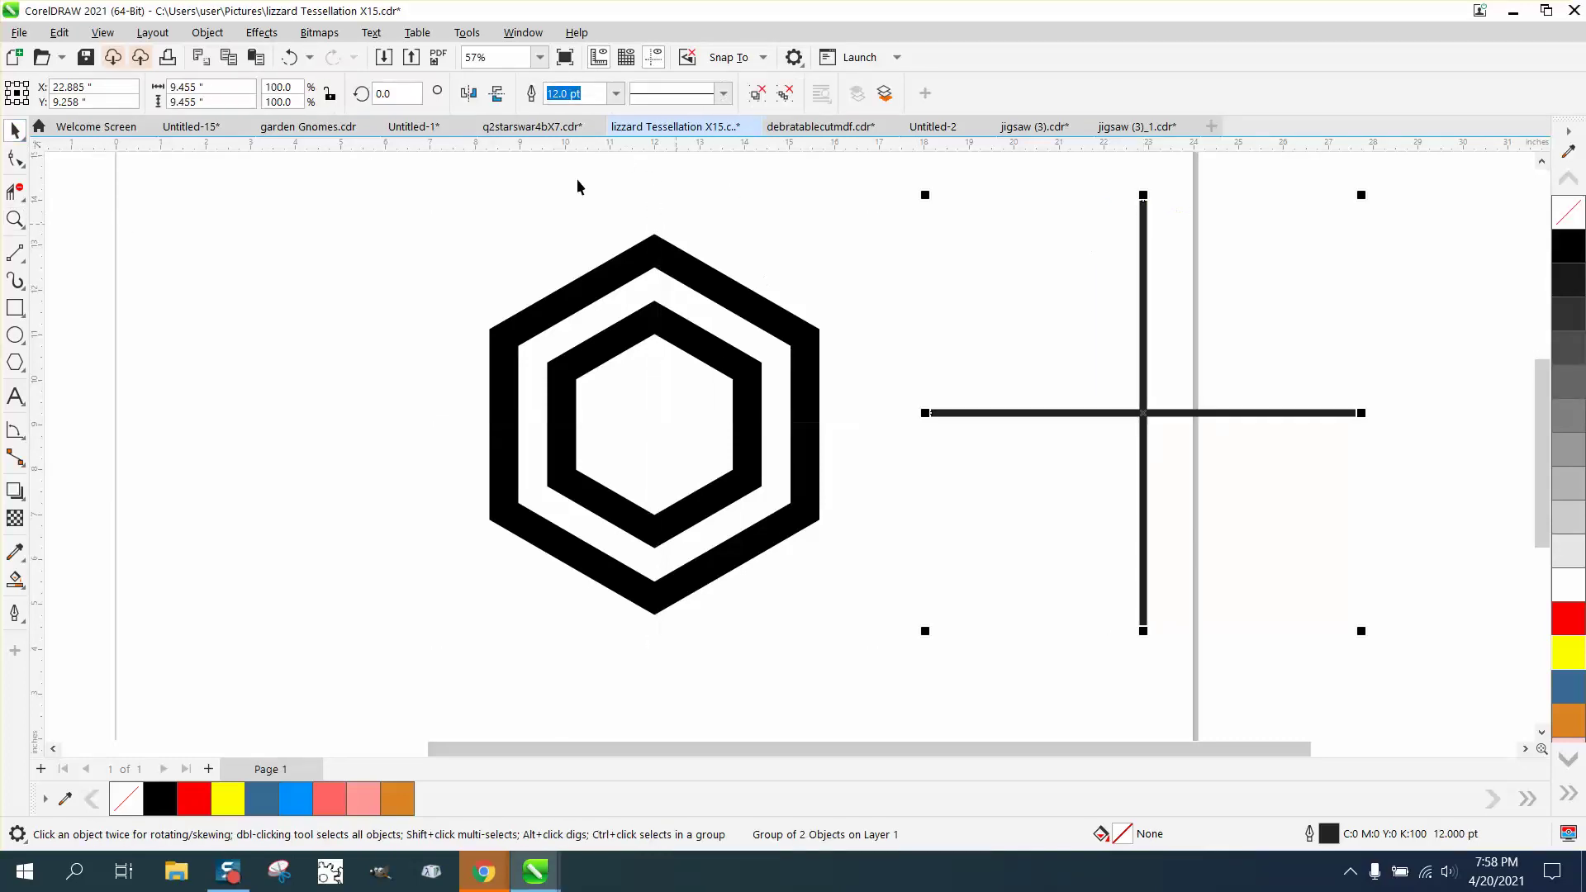
click(289, 57)
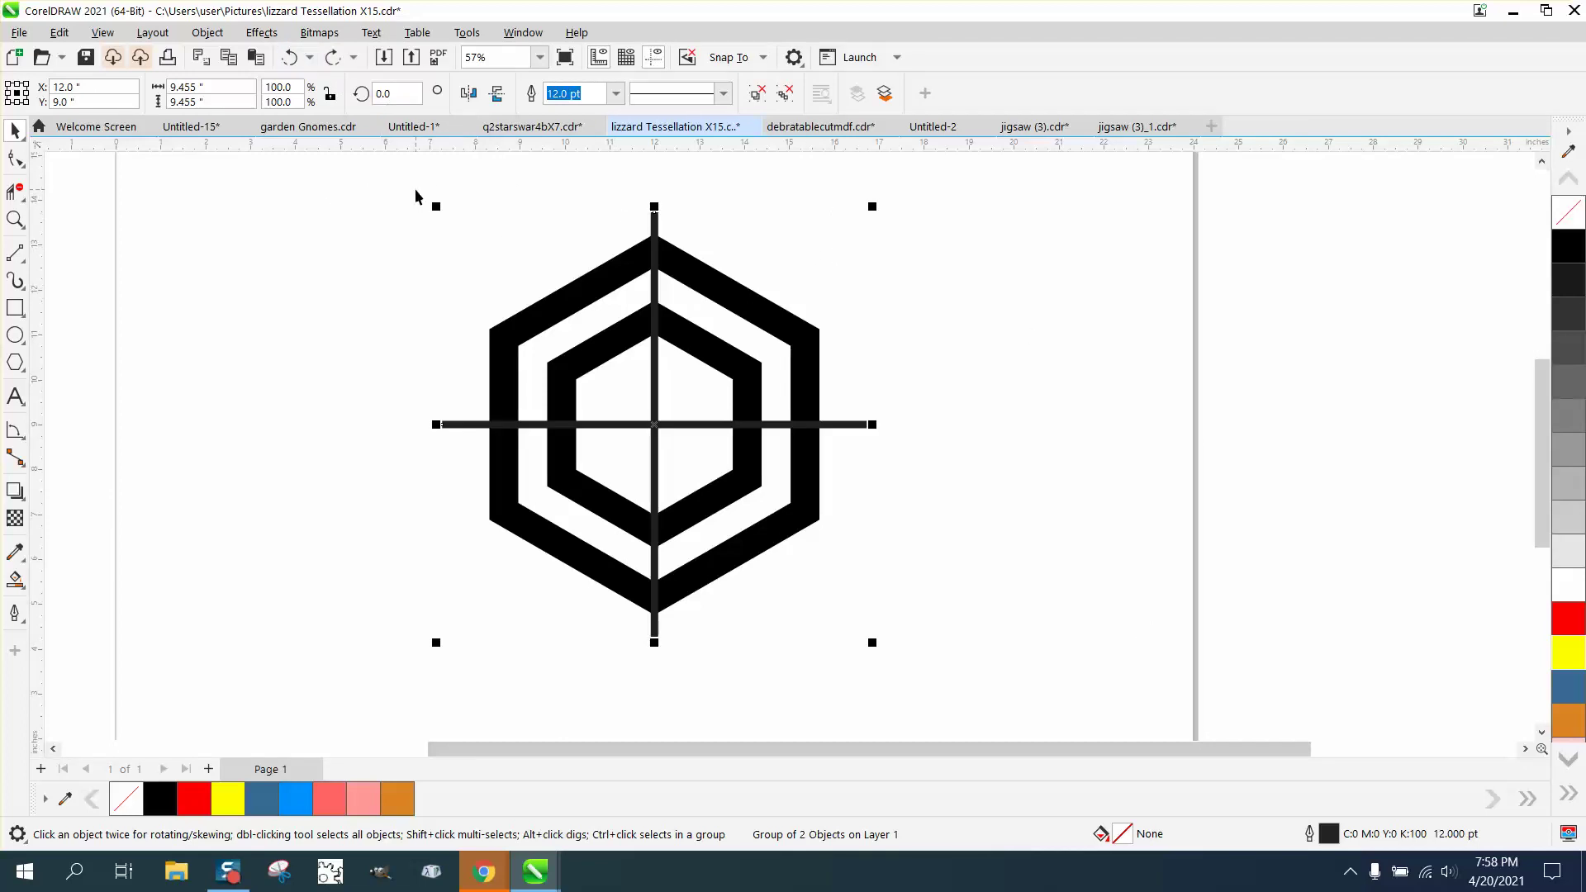
click(694, 211)
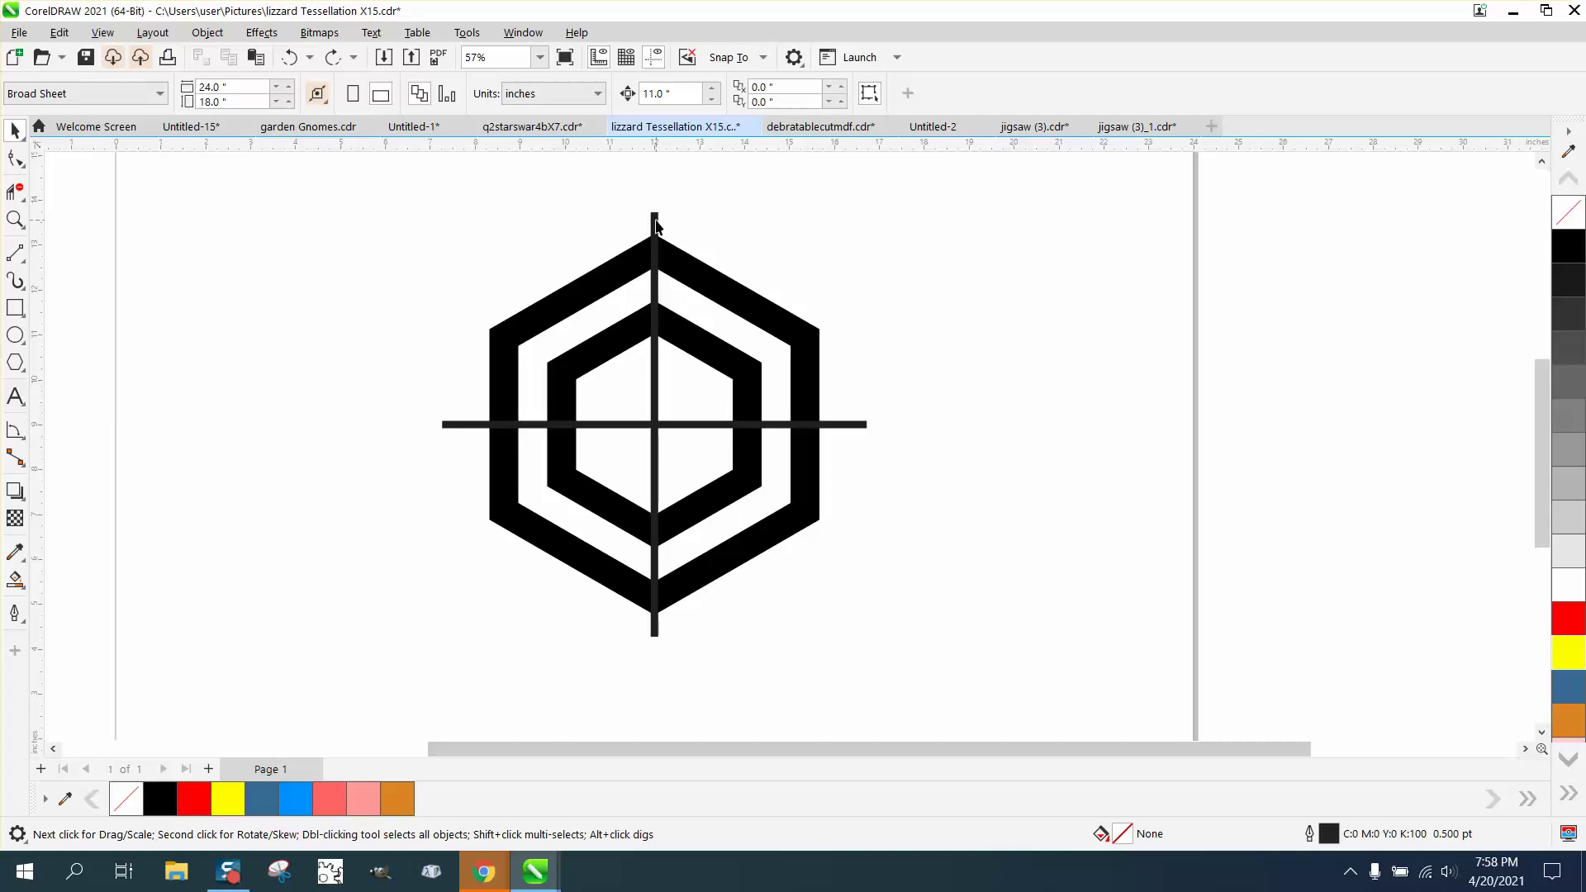
click(656, 224)
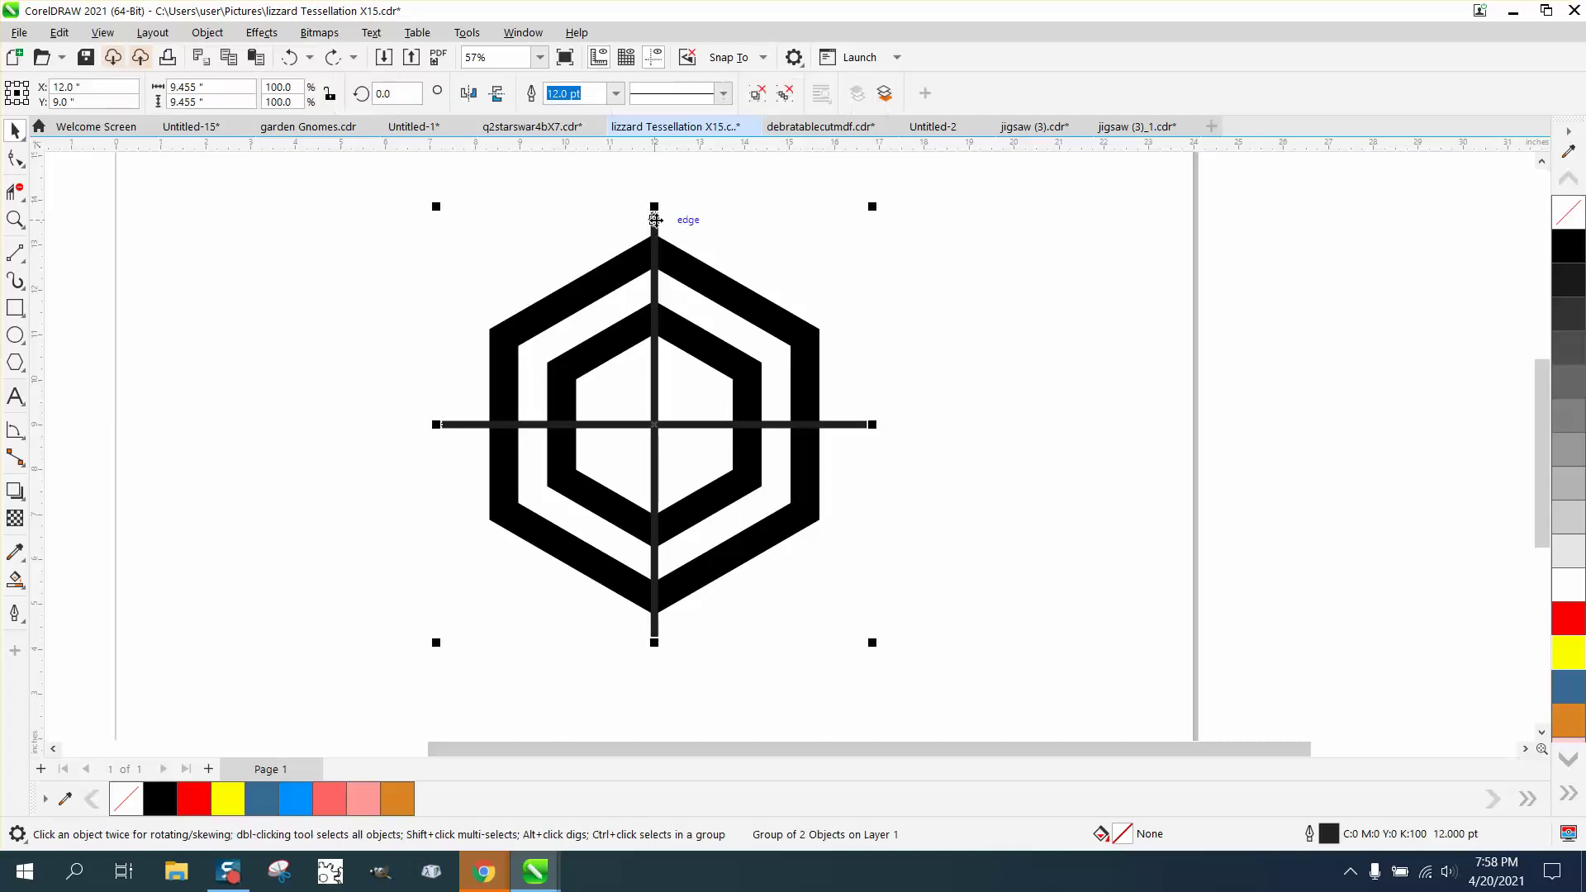
drag(656, 225, 1161, 240)
Group the six hexagon ring pieces with Ctrl+G and nudge the cross slightly left
click(723, 329)
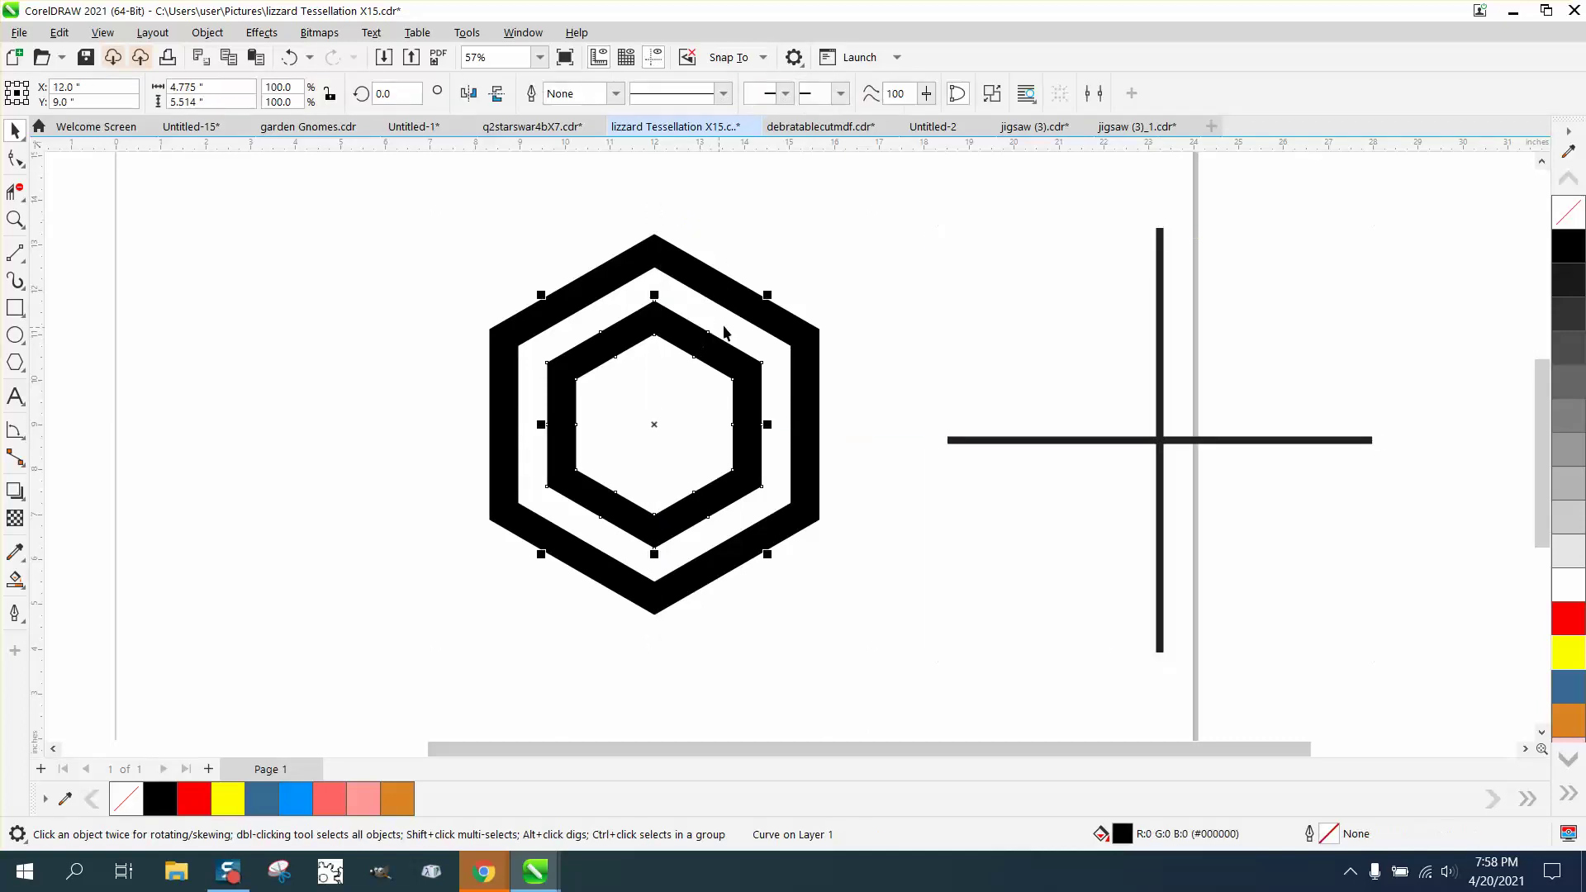
drag(395, 193, 930, 694)
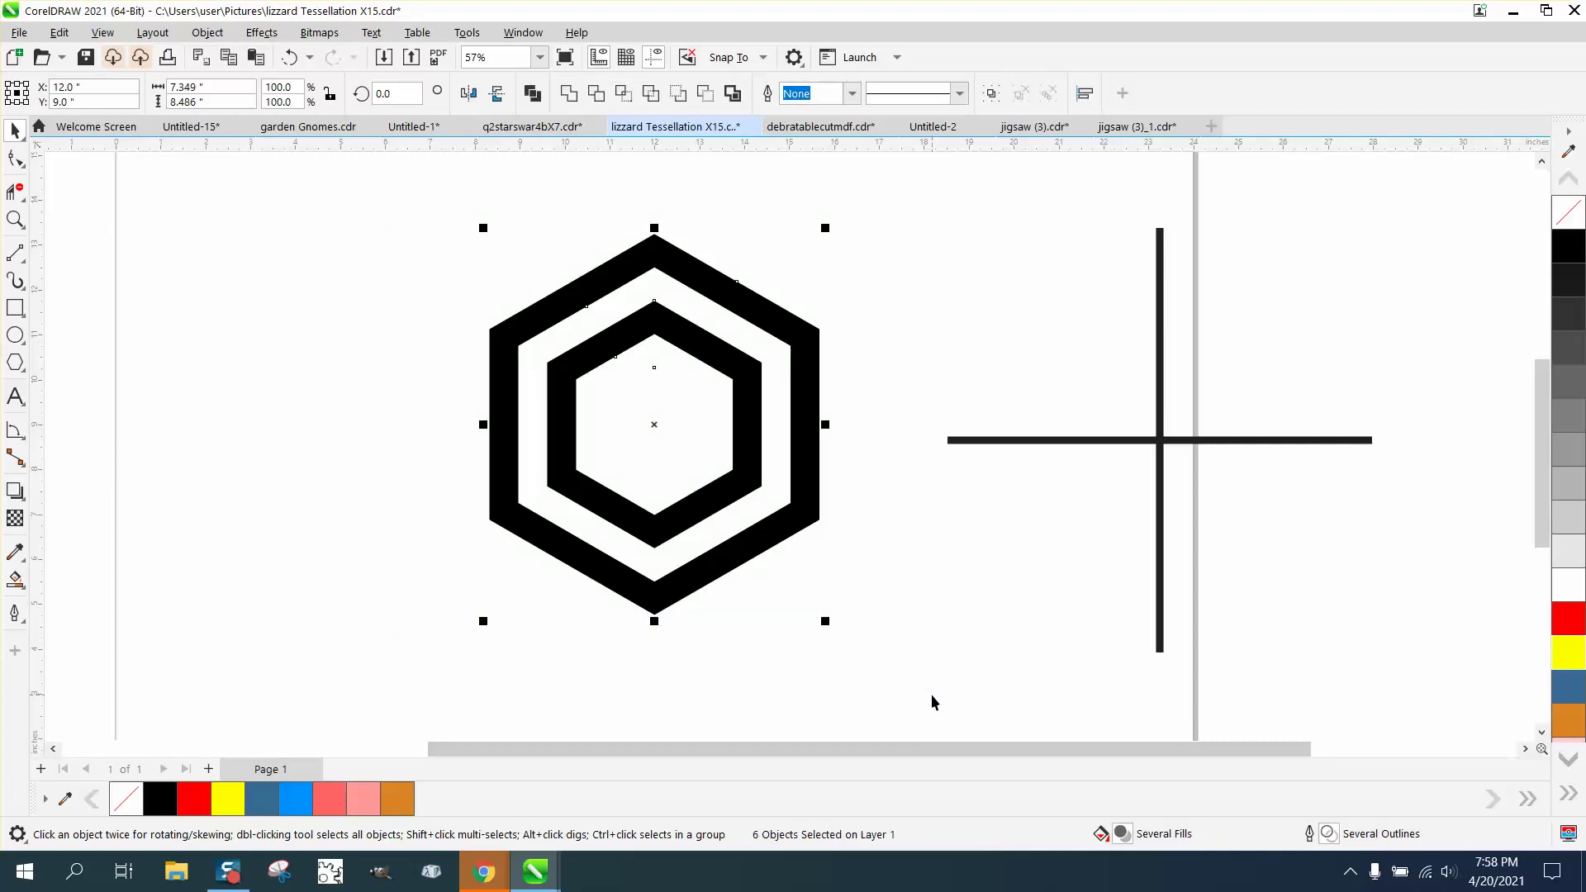
key(ctrl+g)
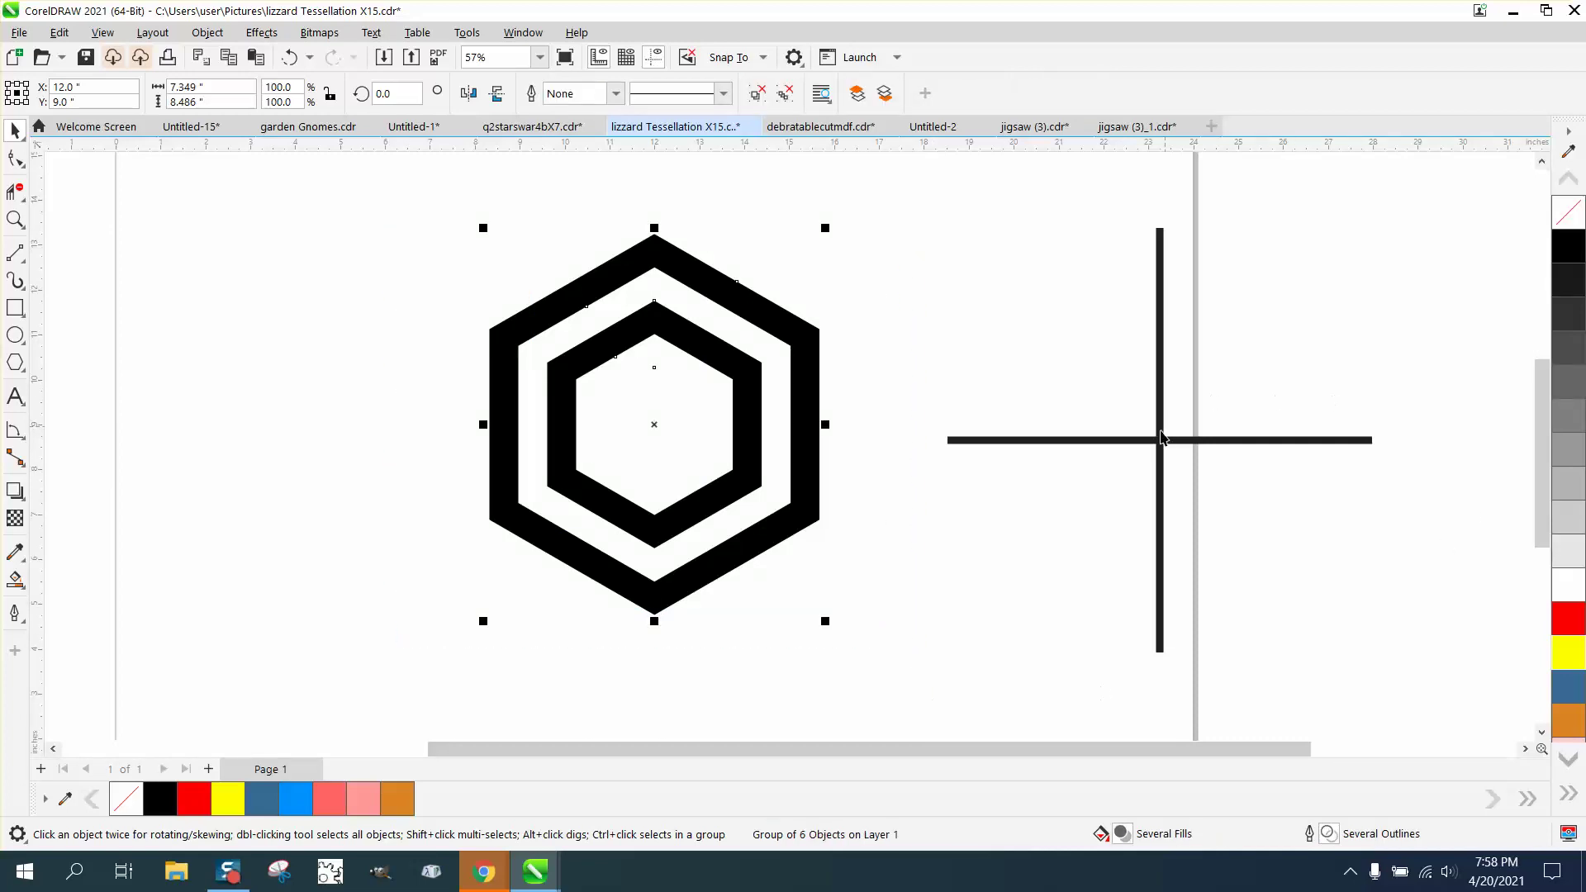
click(1160, 445)
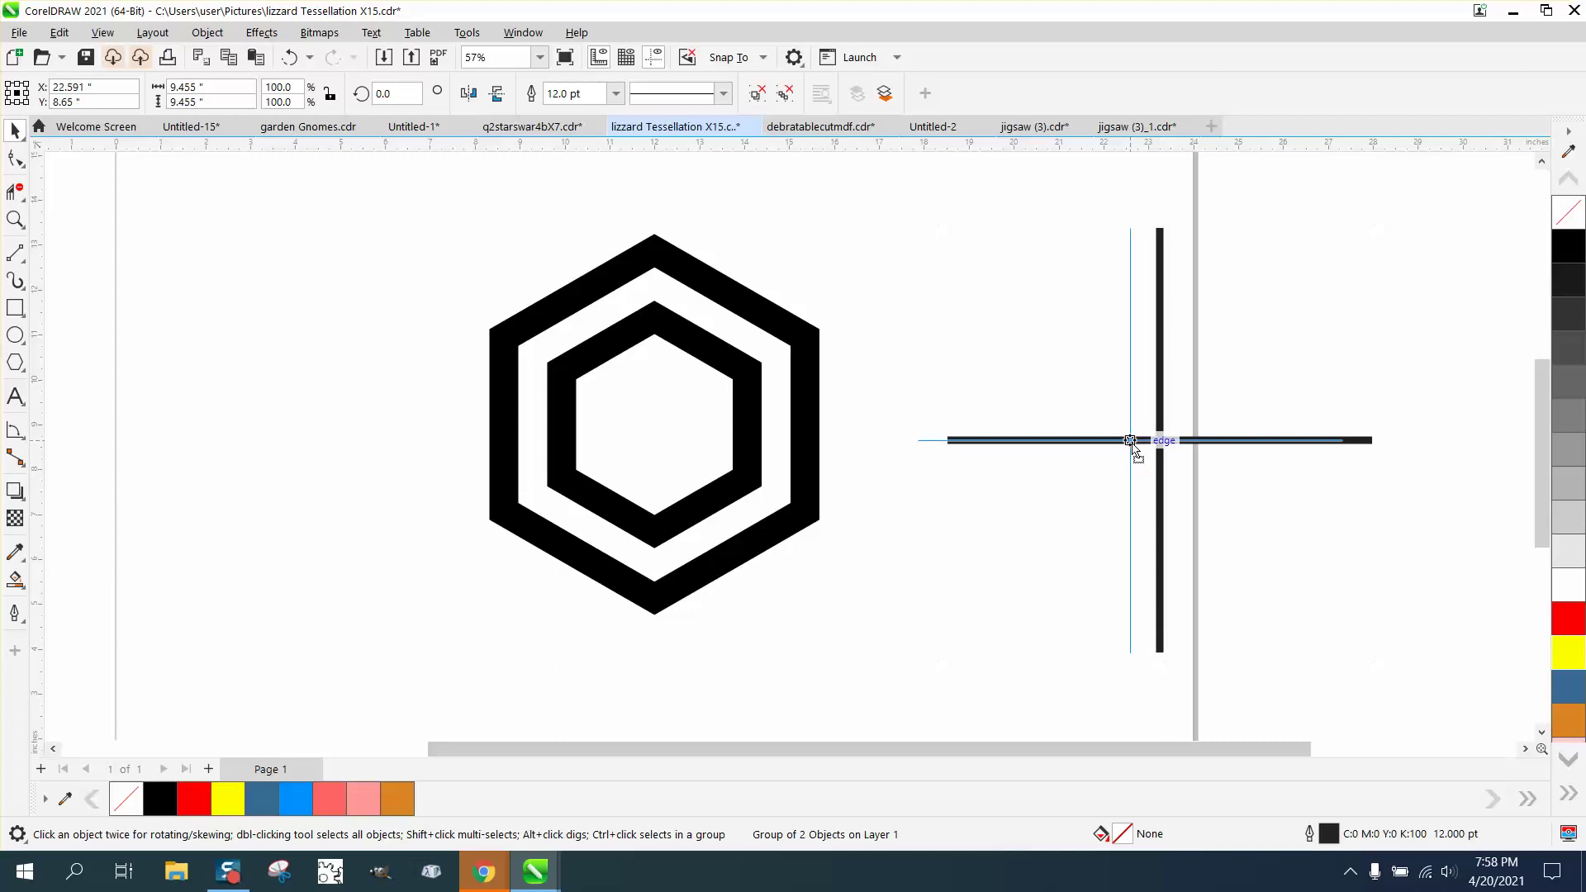
drag(1160, 443, 1131, 442)
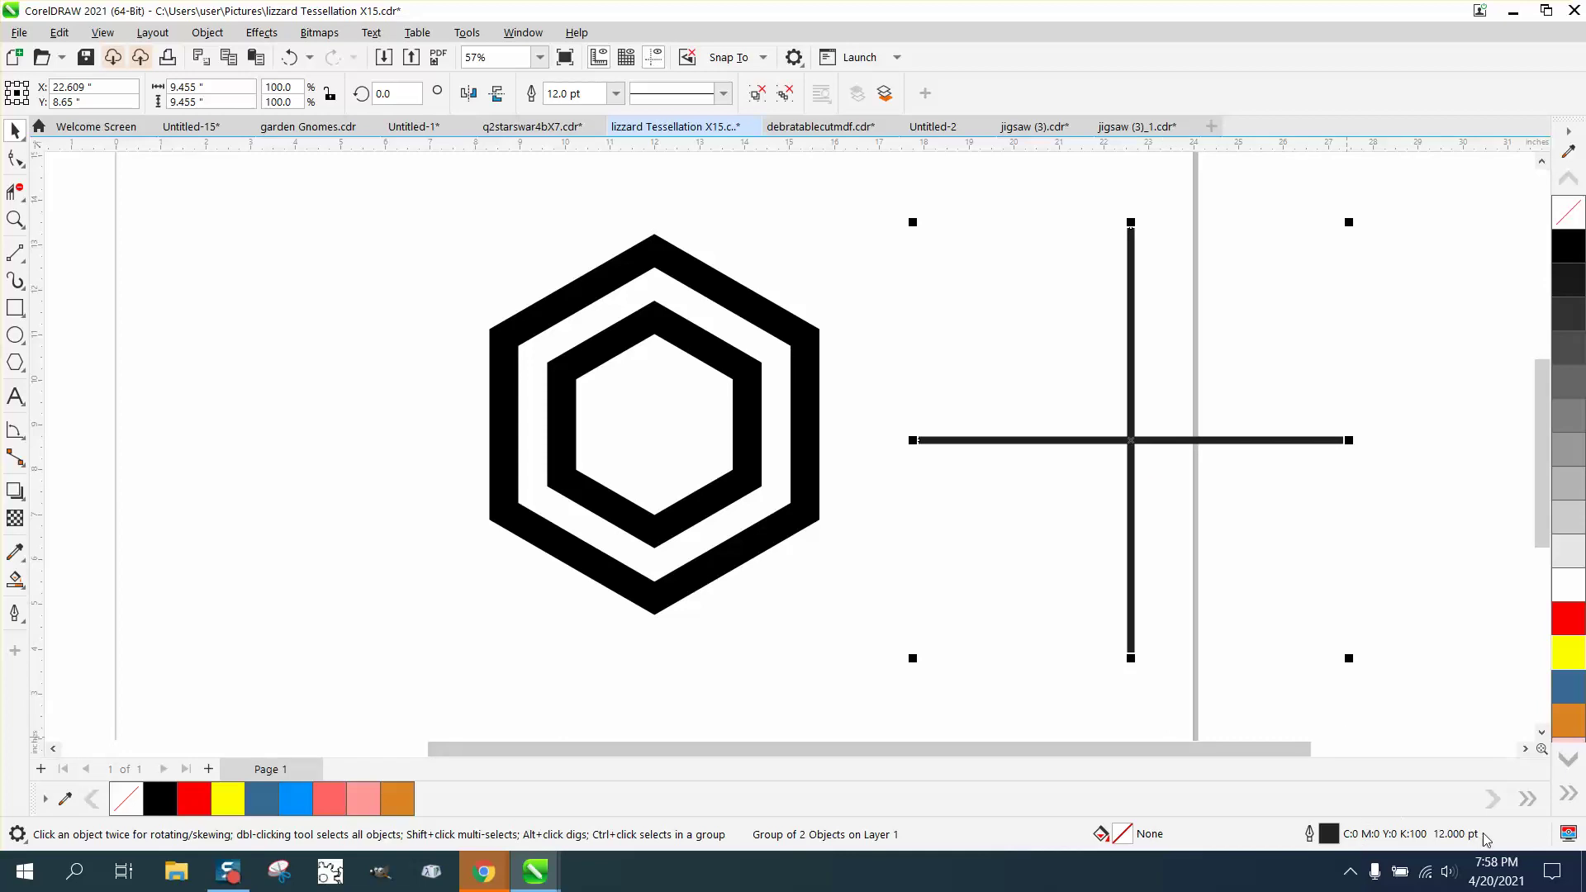
Ungroup the cross into two separate lines
click(207, 32)
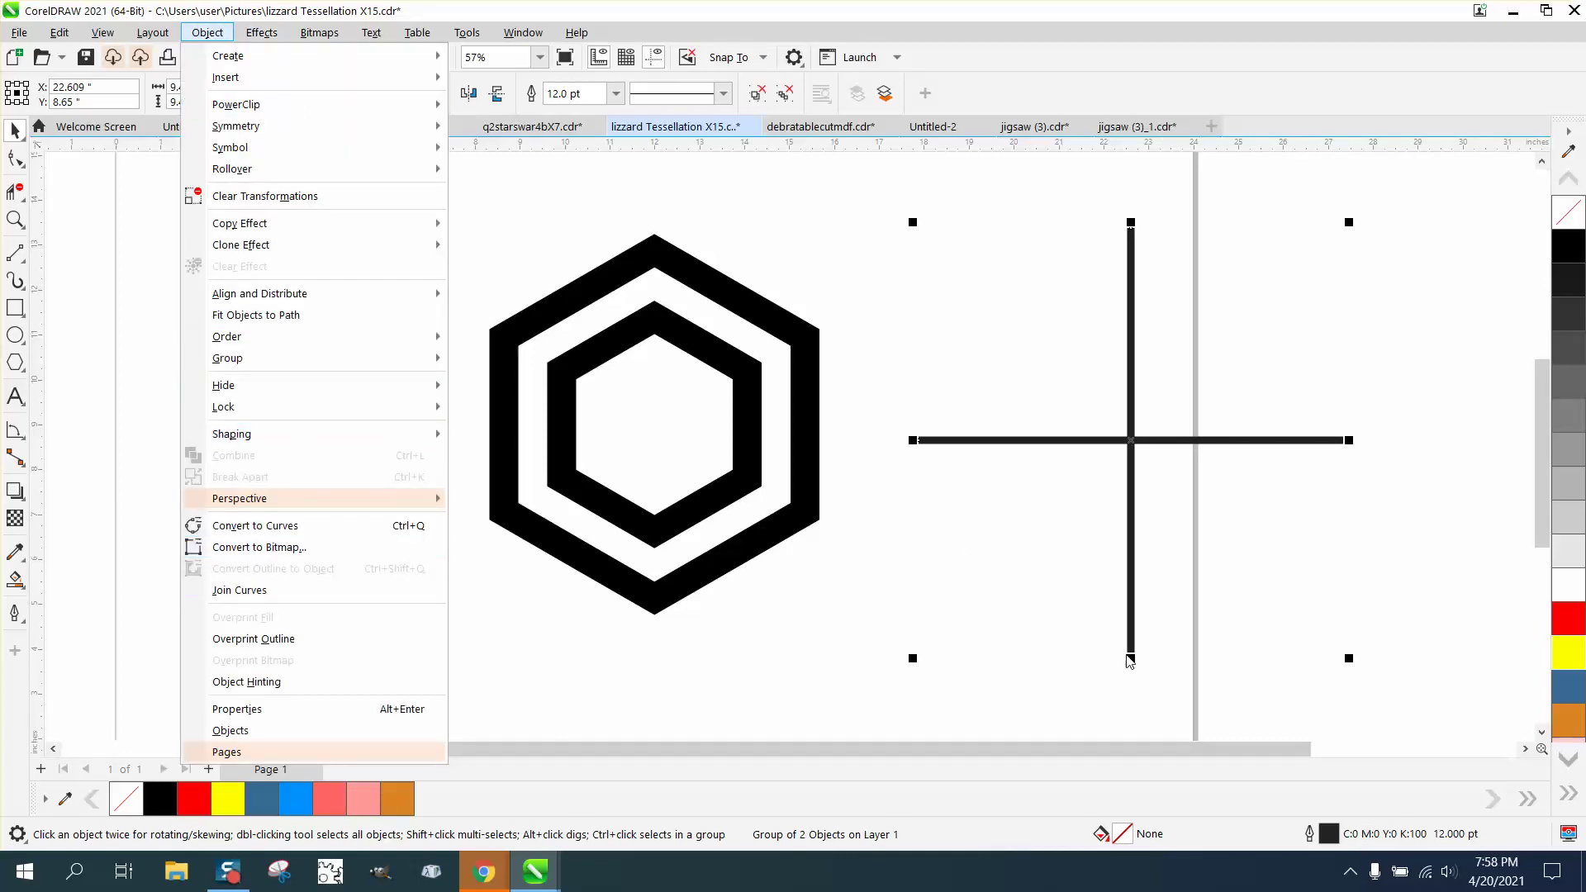
click(992, 572)
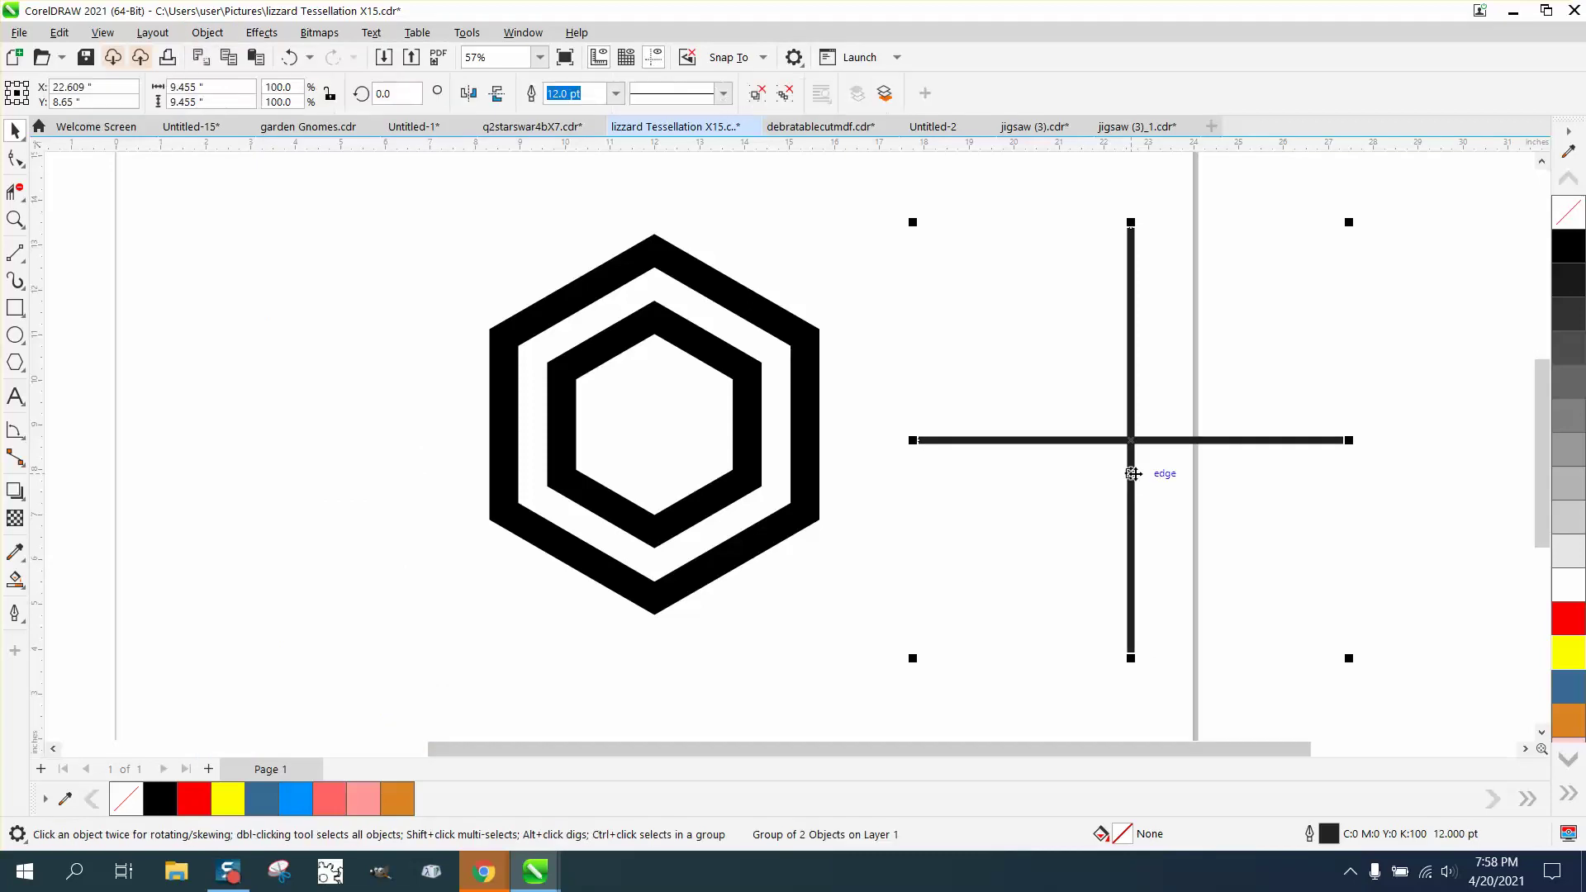
click(207, 34)
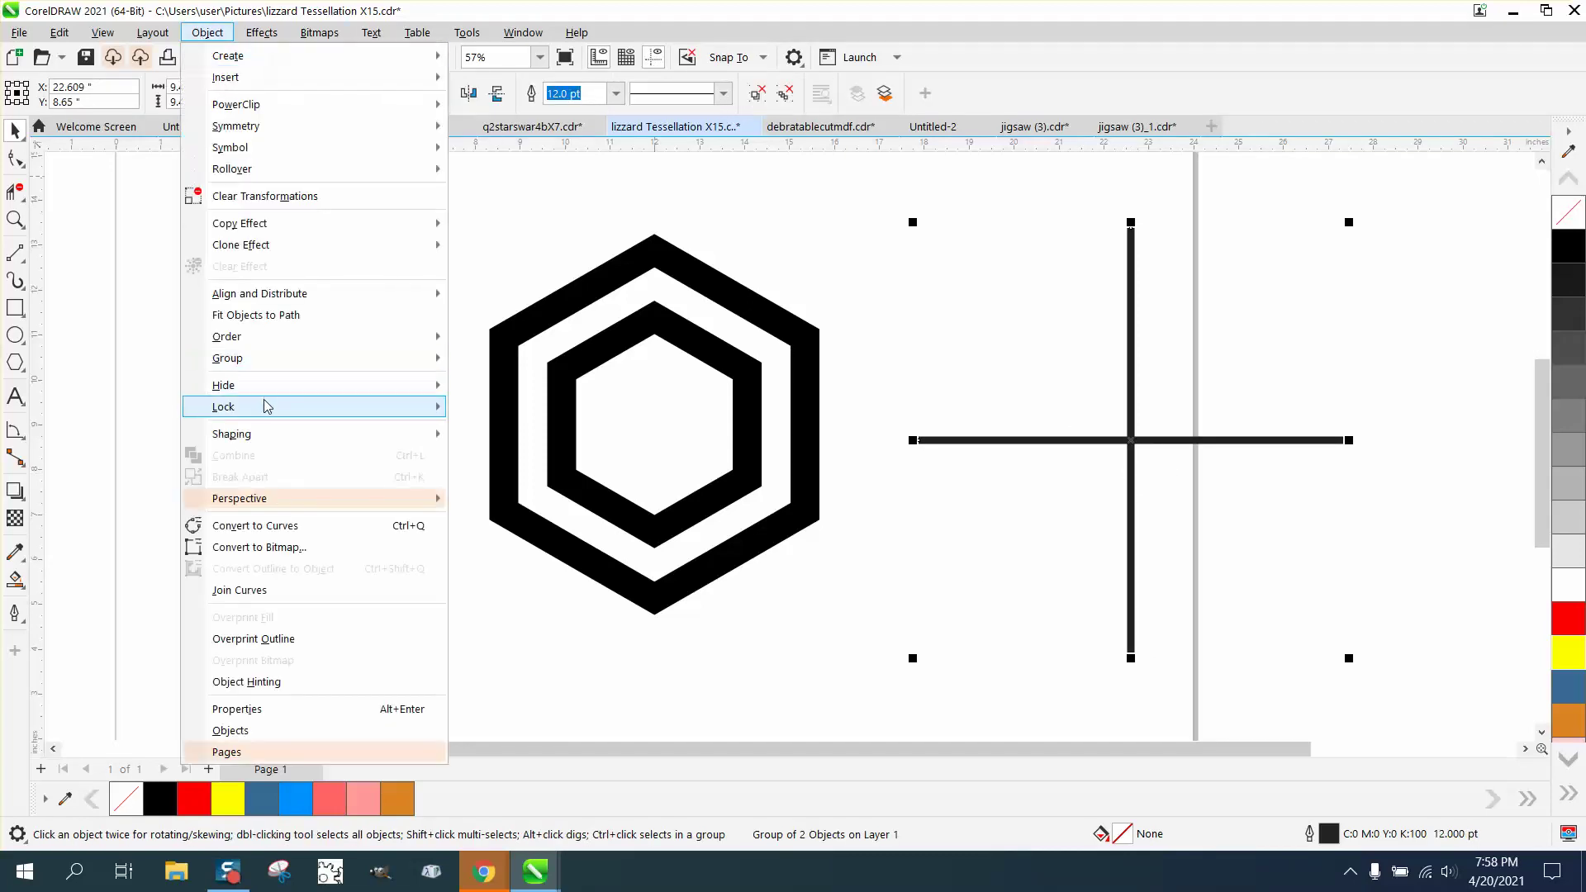
mouse_move(227, 358)
click(490, 379)
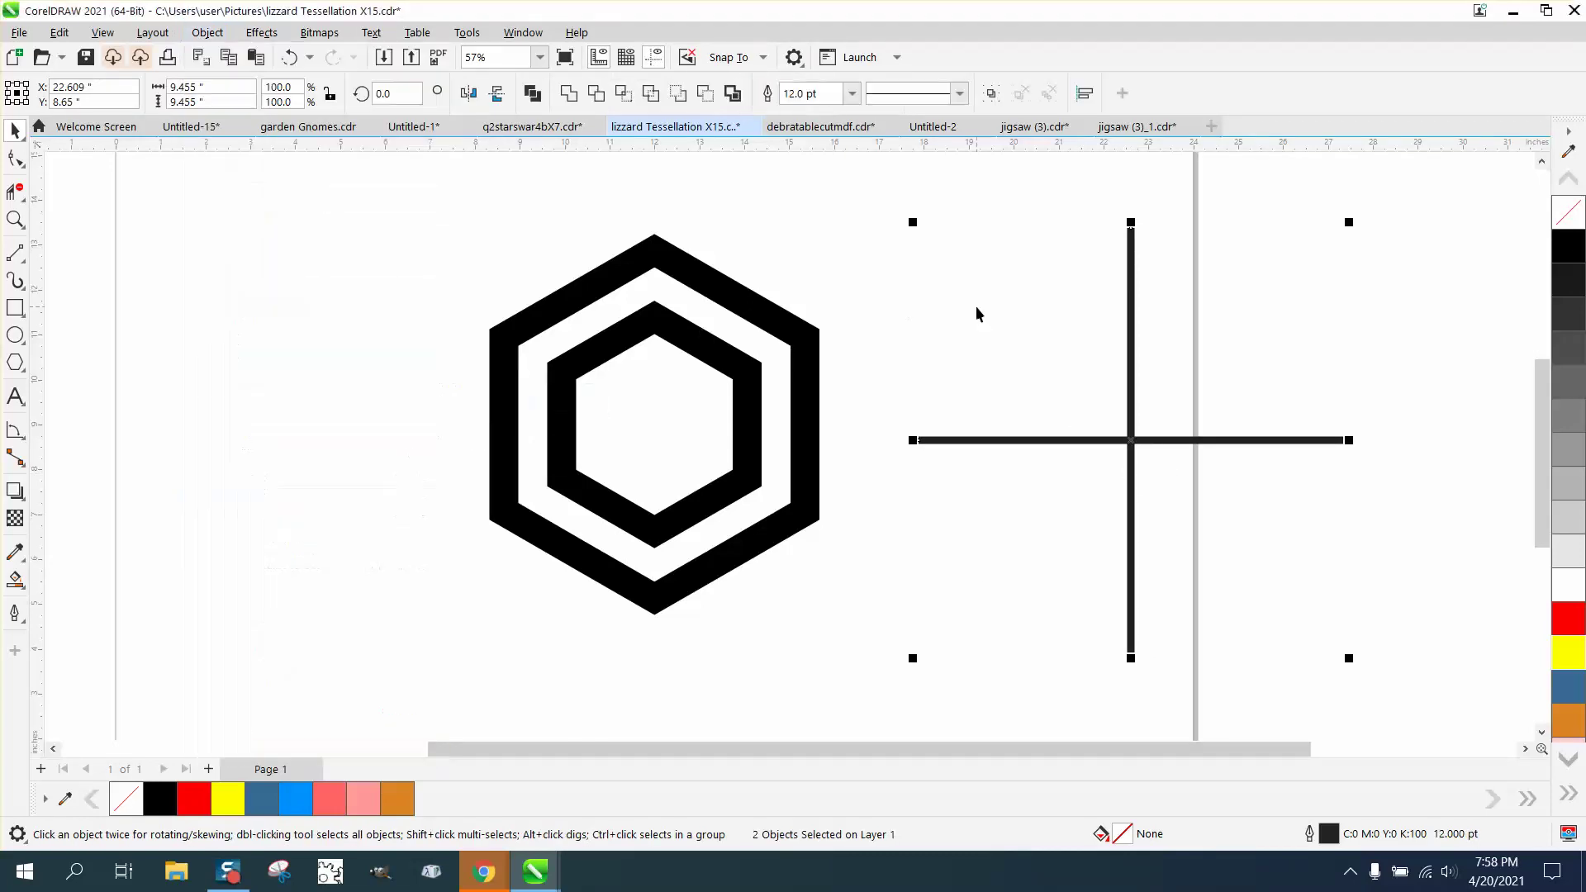
Convert both line outlines to filled objects and centre them on the page
click(1059, 269)
click(1131, 270)
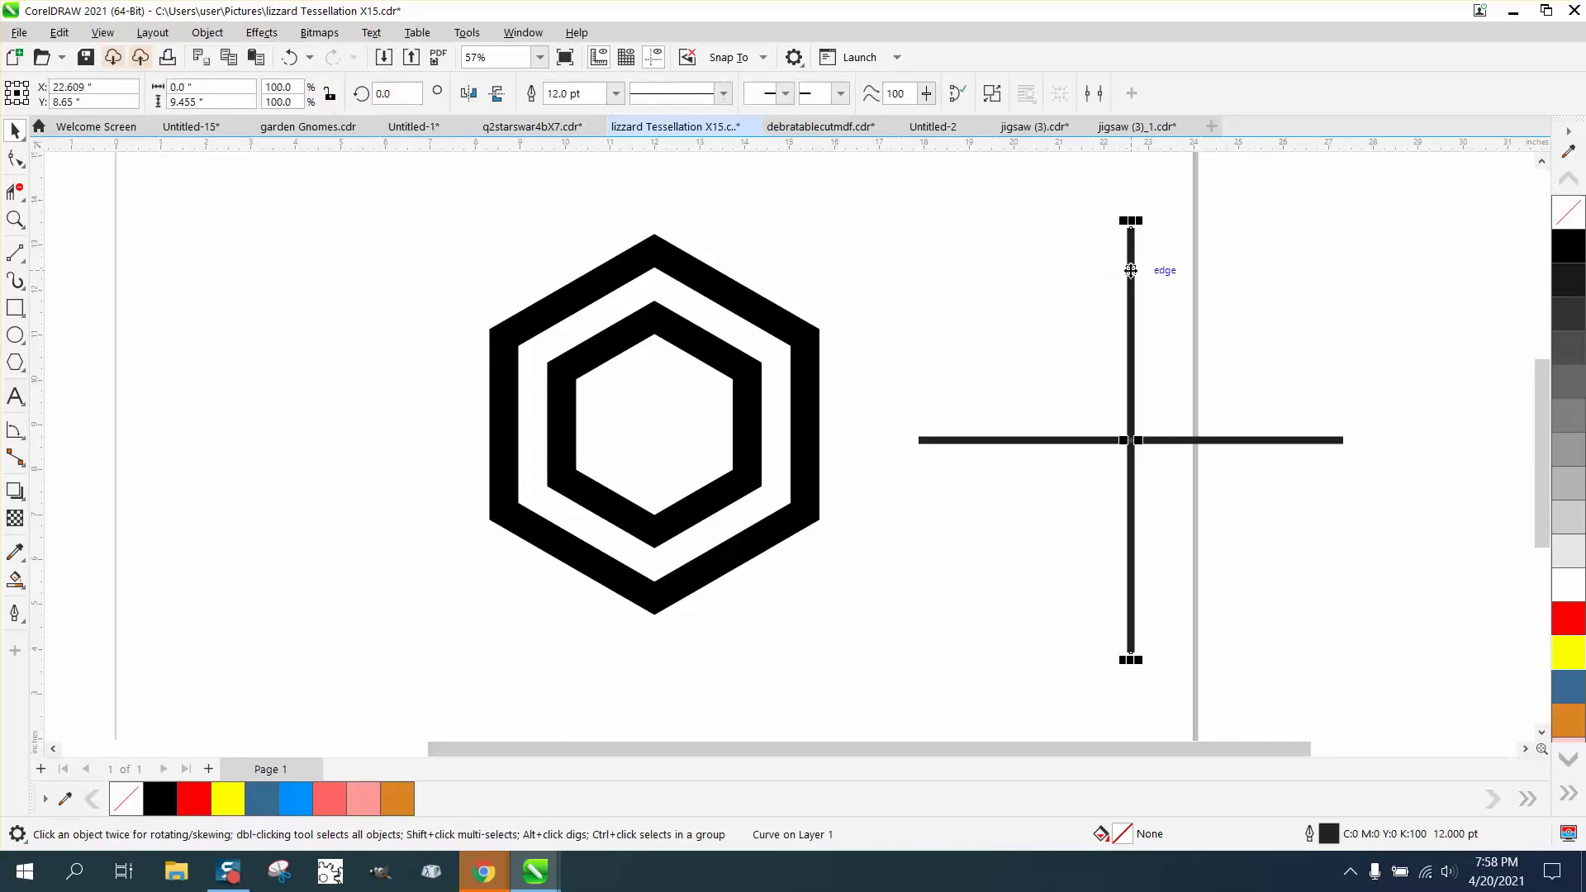
drag(874, 214, 1375, 673)
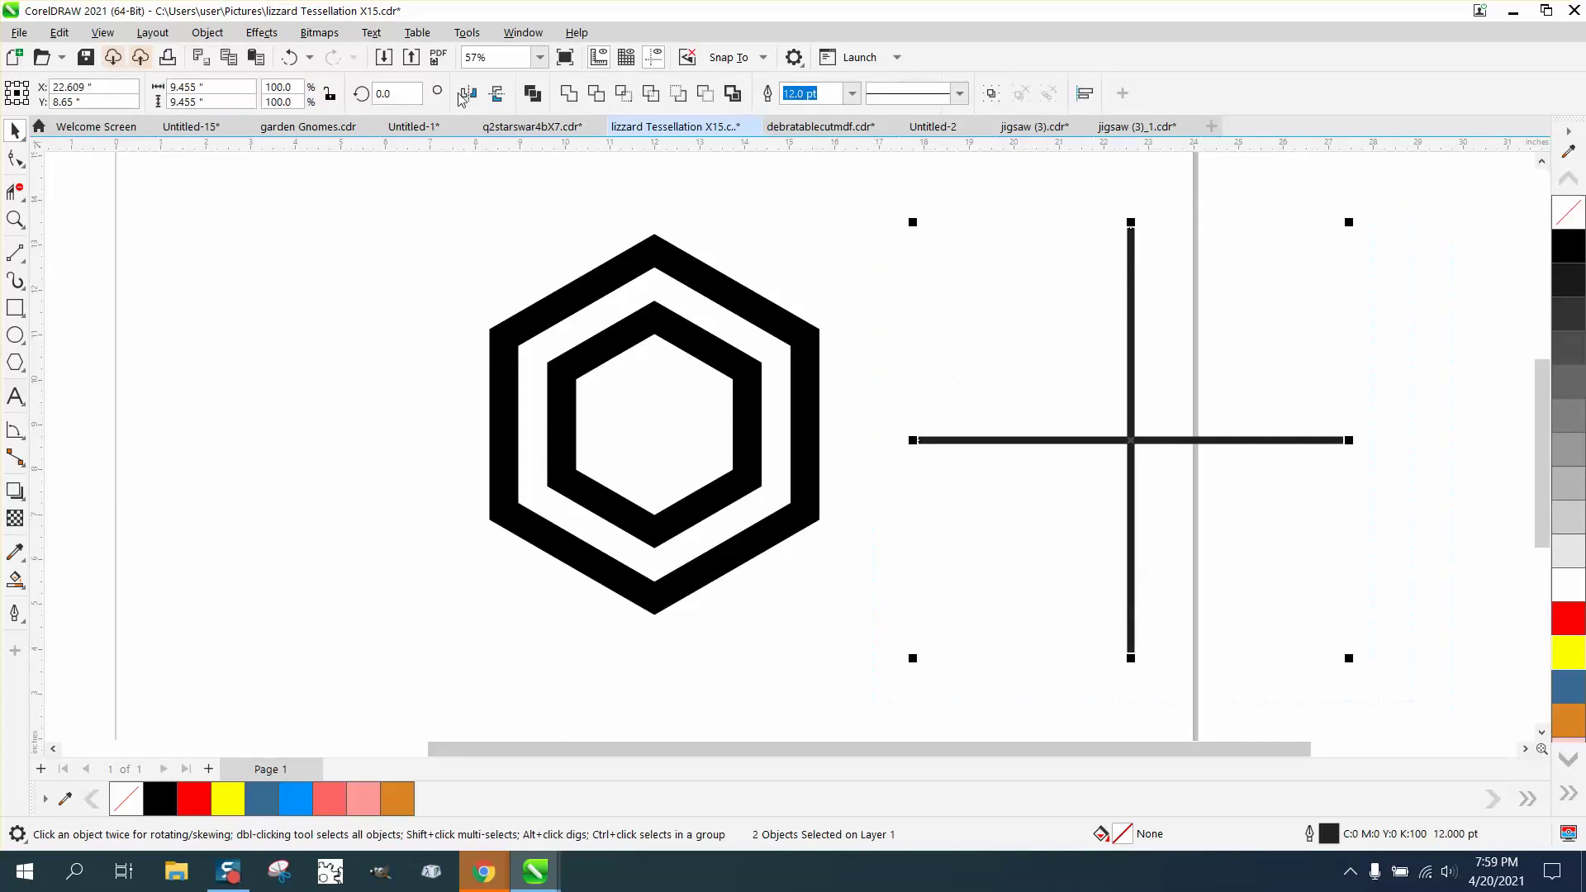
click(207, 32)
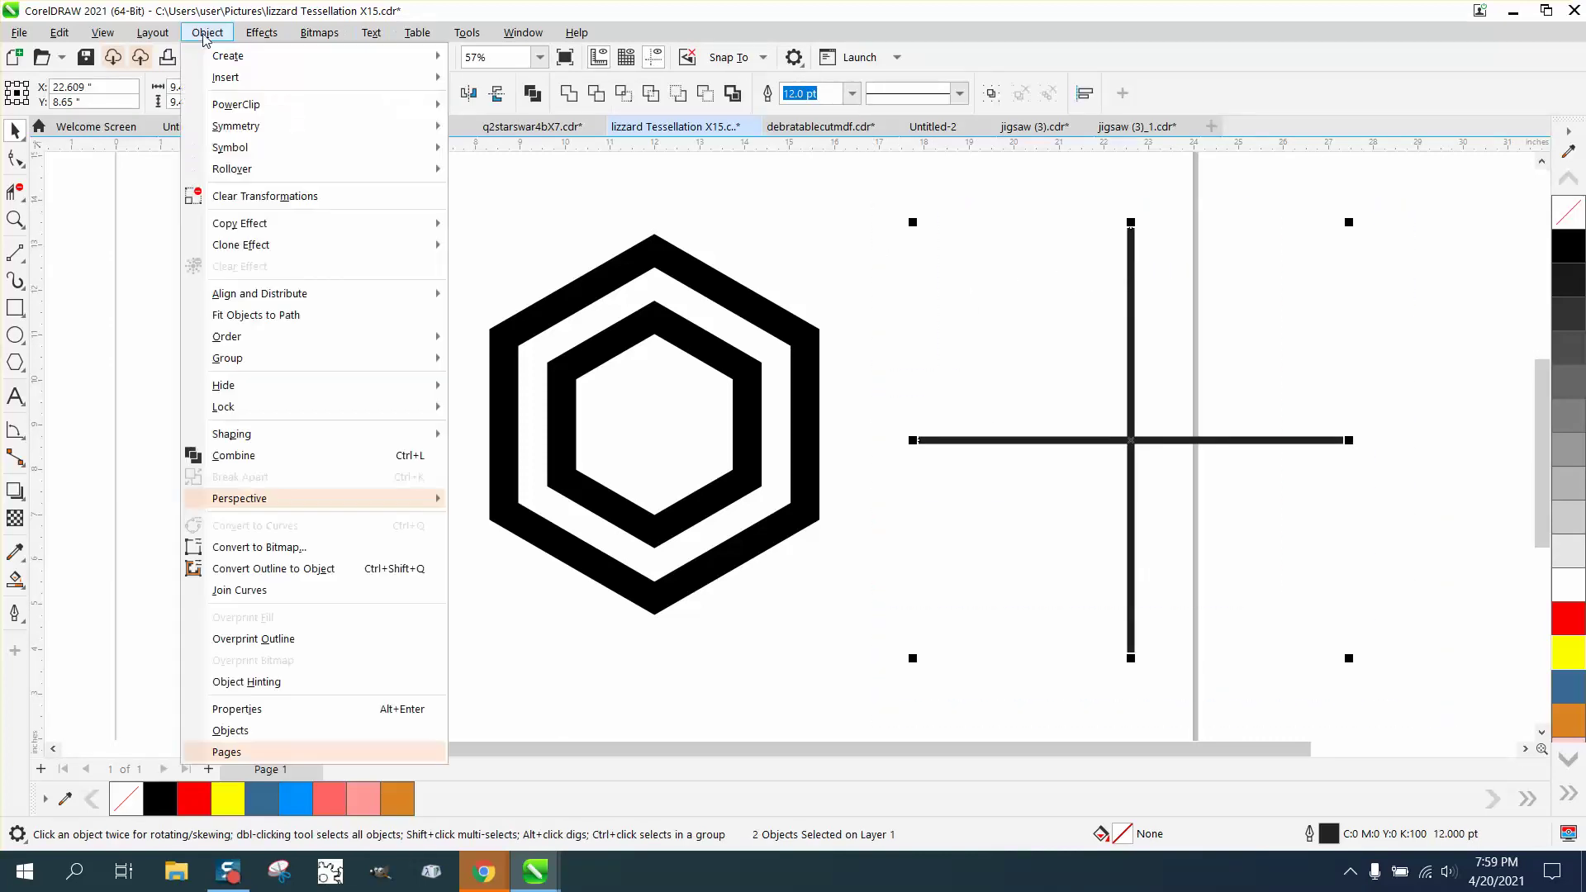
click(326, 574)
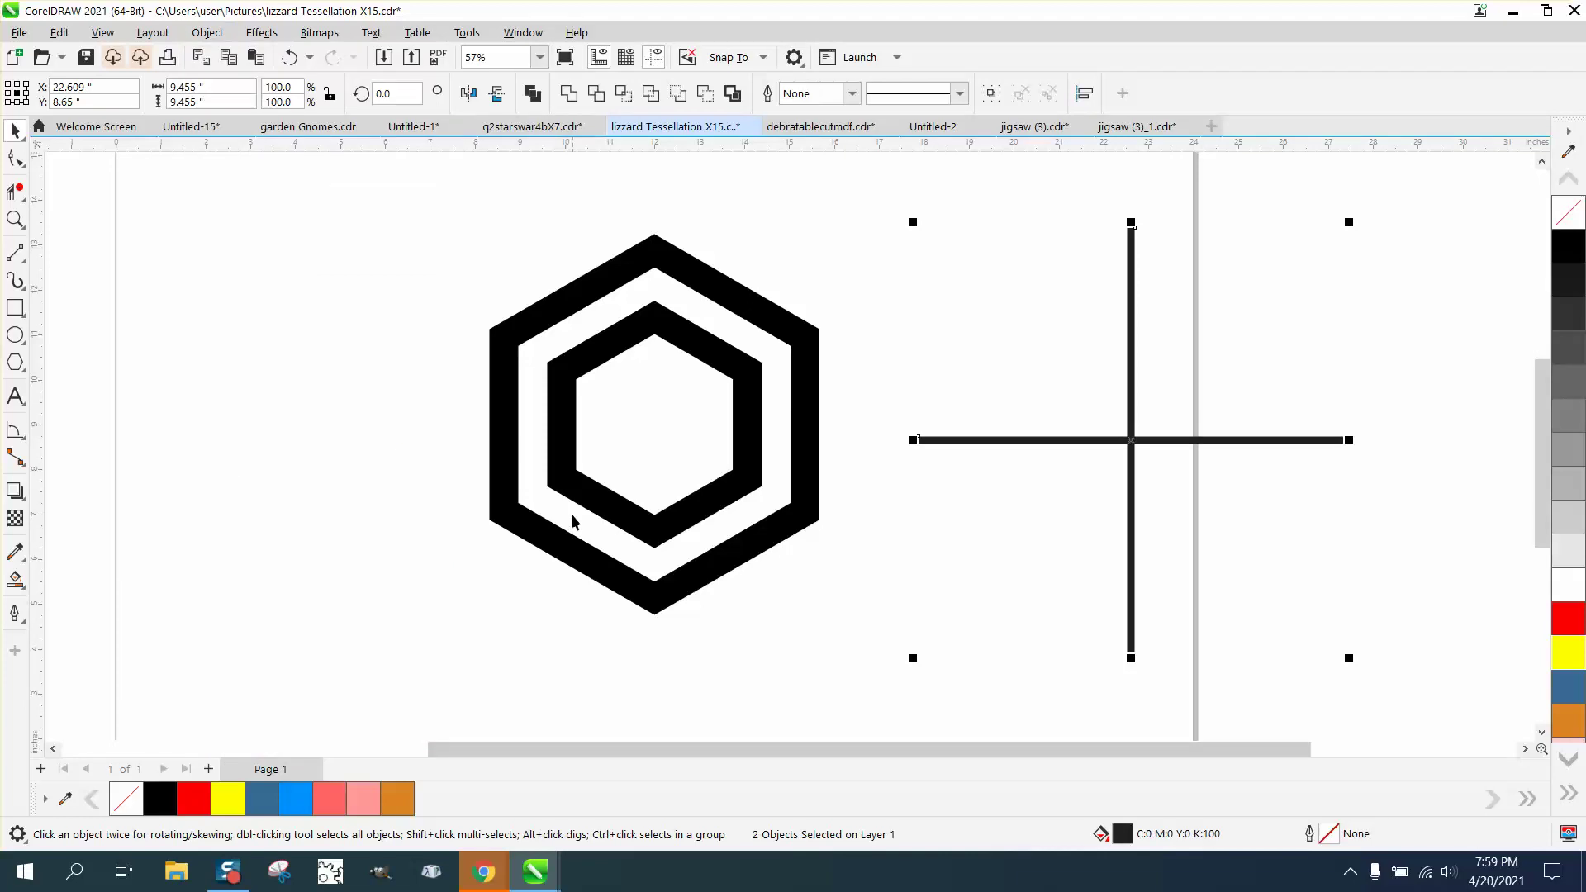
key(p)
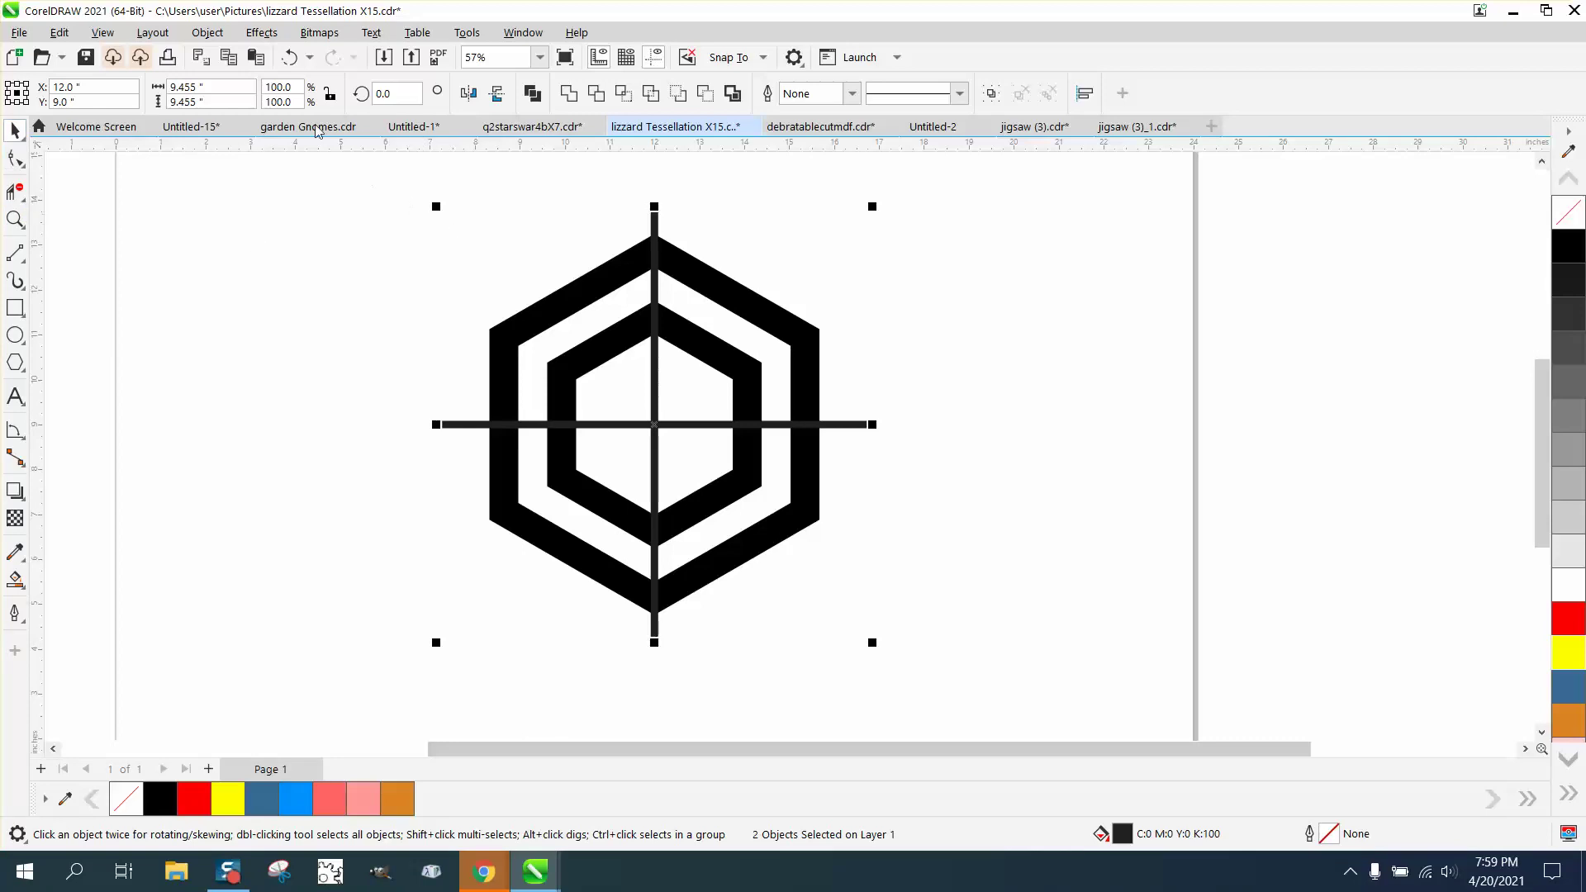
Group the two cross lines and centre the group over the hexagon
click(290, 57)
click(893, 278)
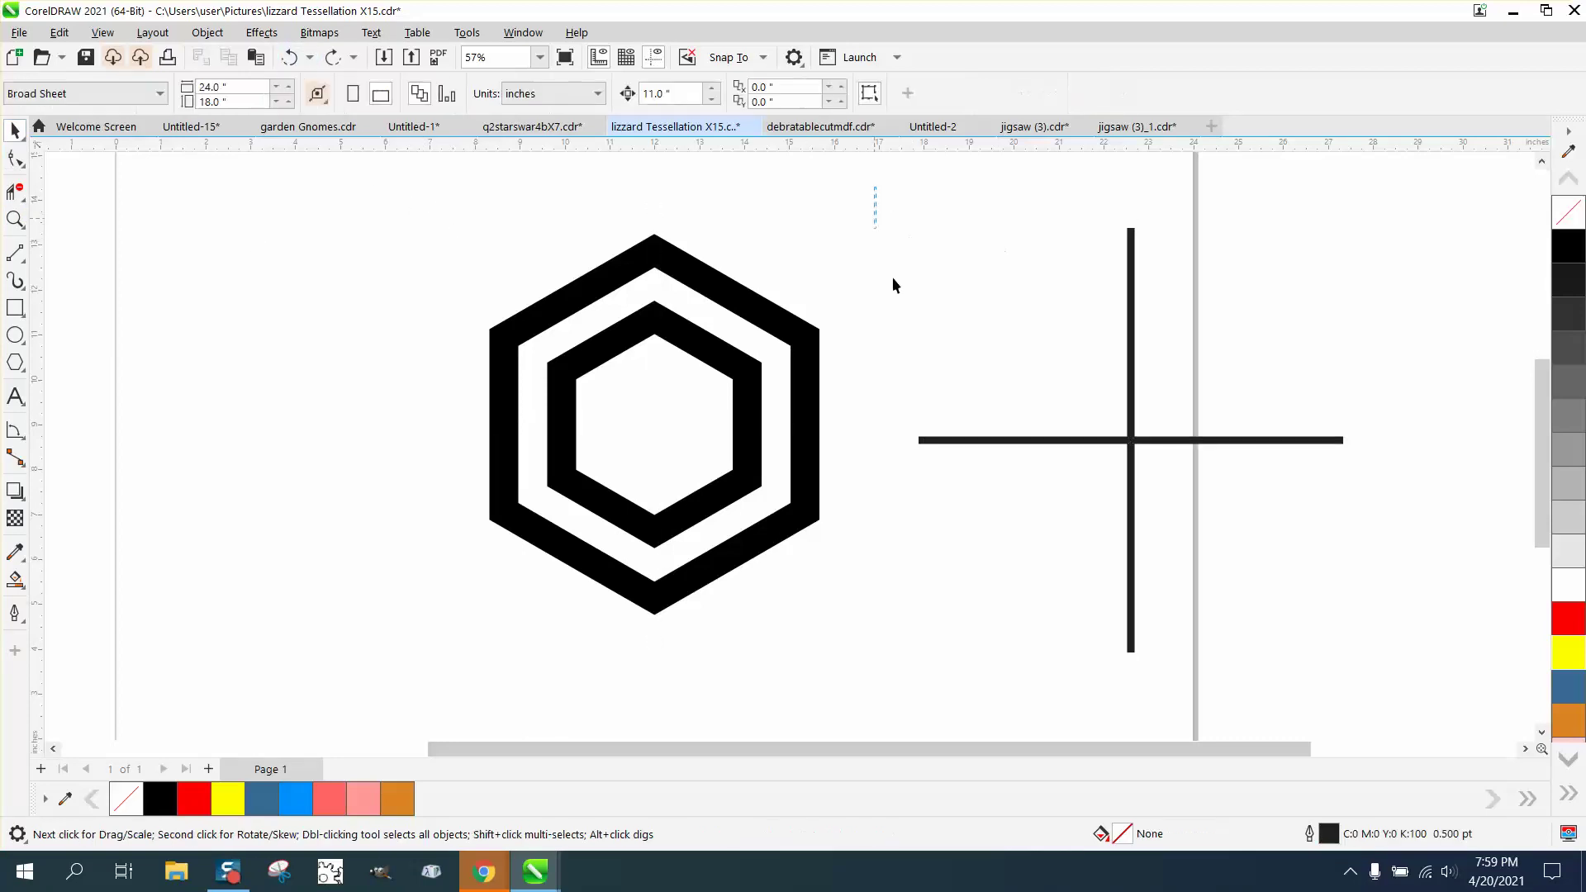
drag(1443, 704, 1445, 707)
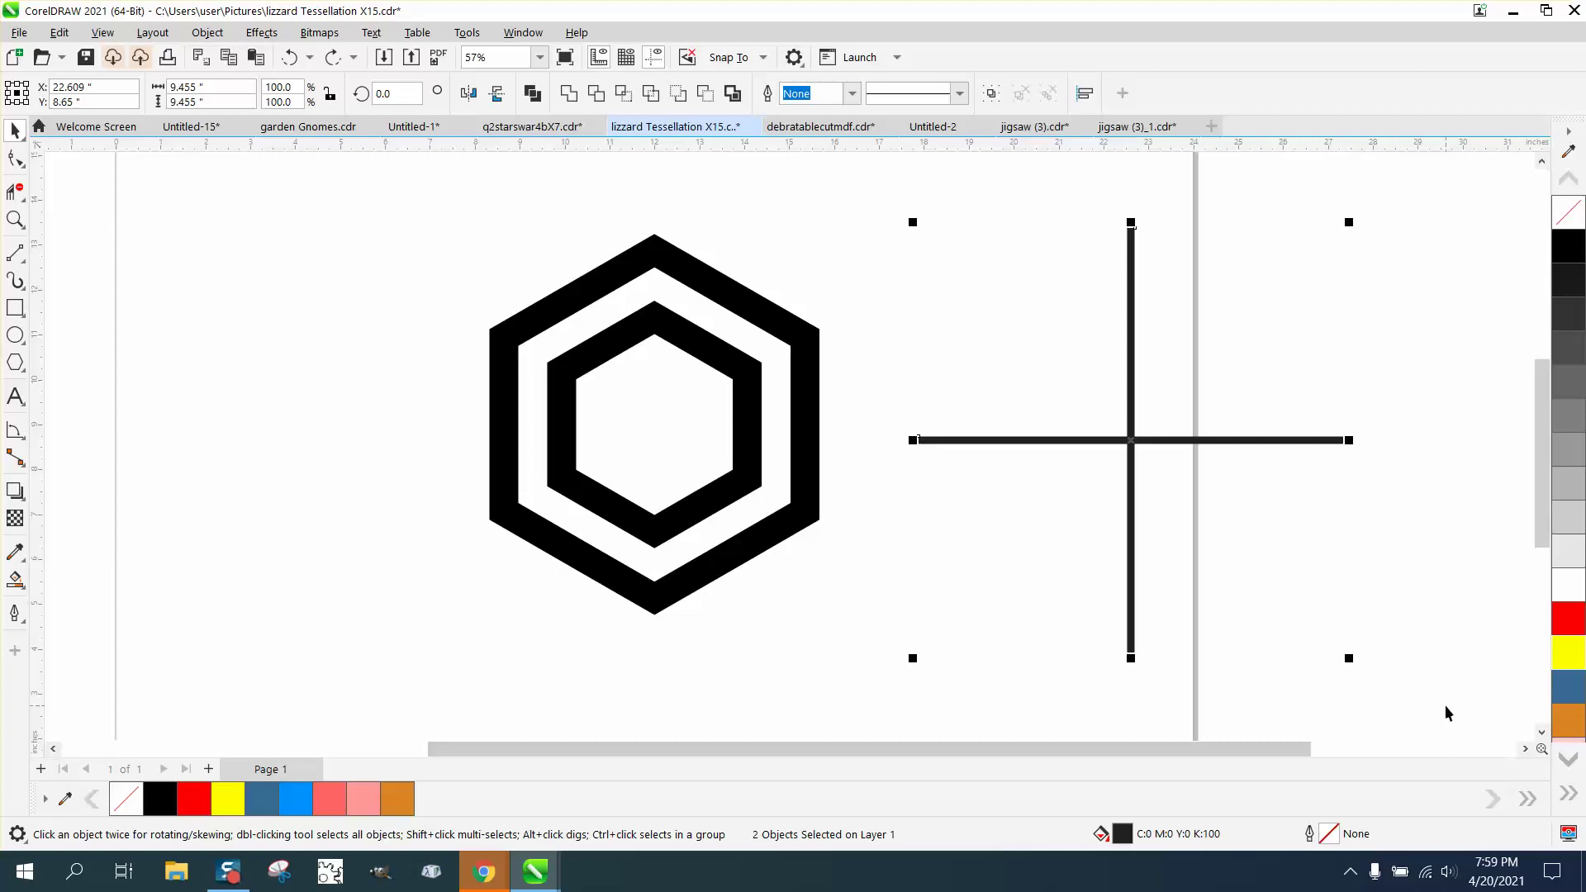
key(ctrl+g)
key(p)
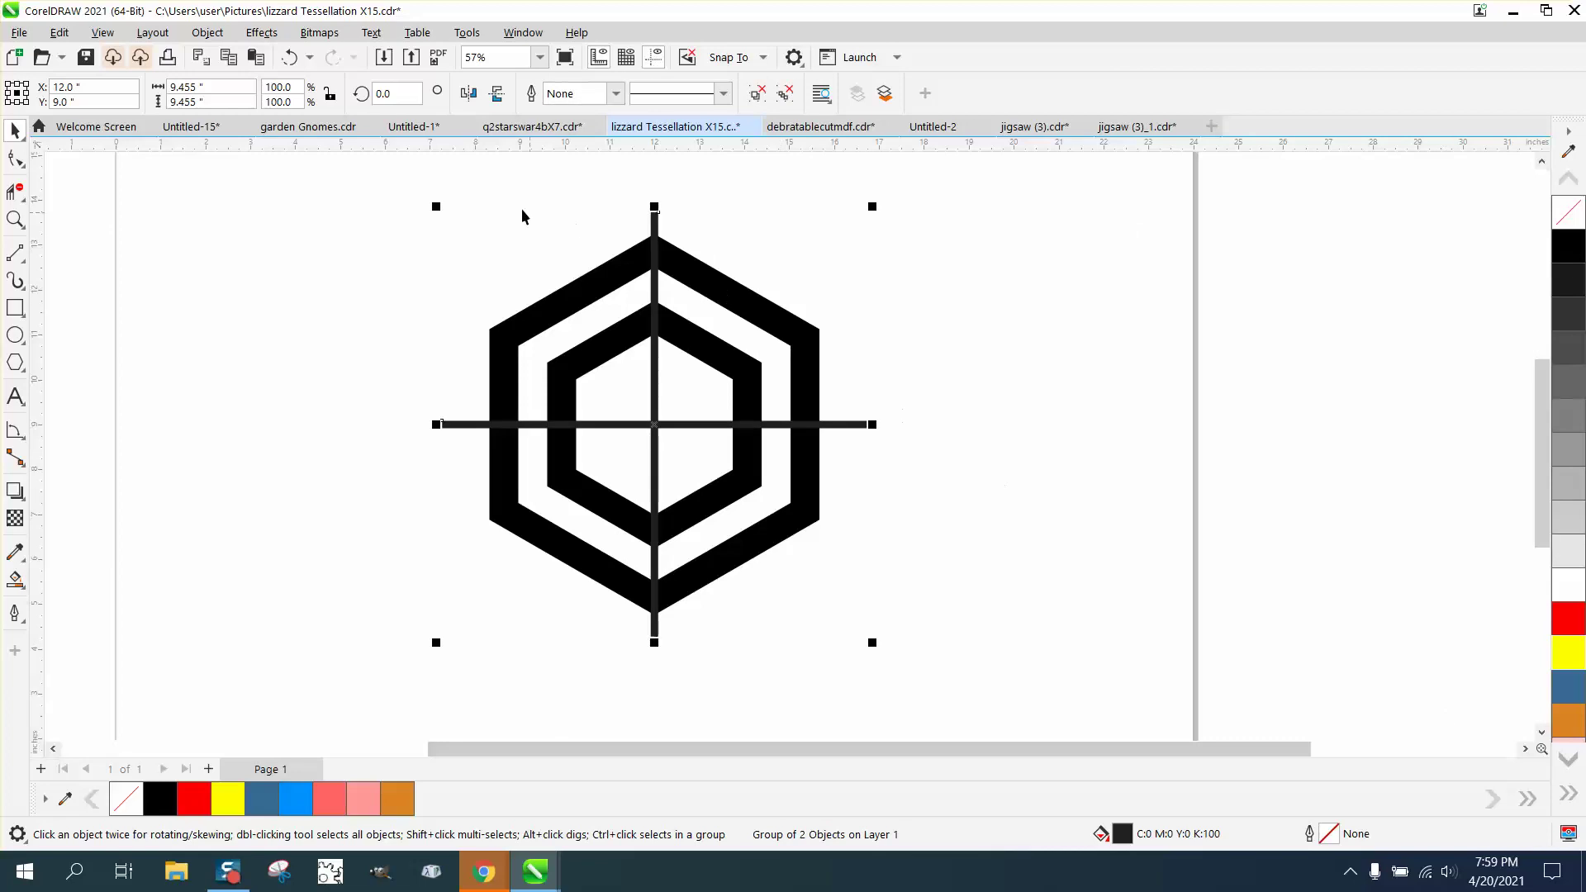
Cut the hexagon rings along the cross, then nudge the result slightly down
drag(372, 159, 1029, 772)
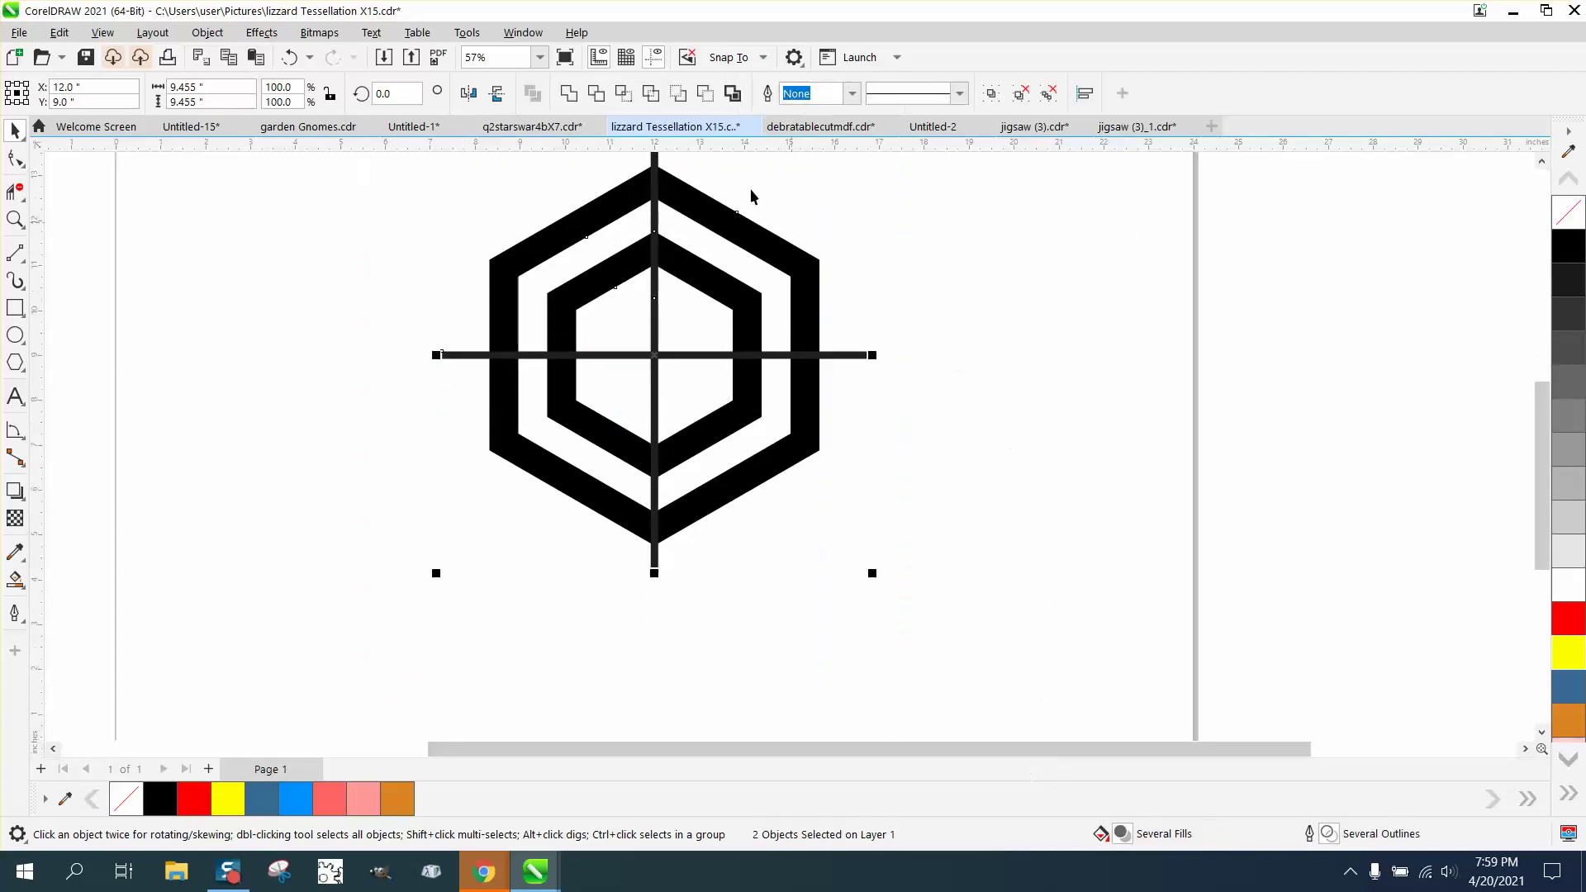
click(704, 93)
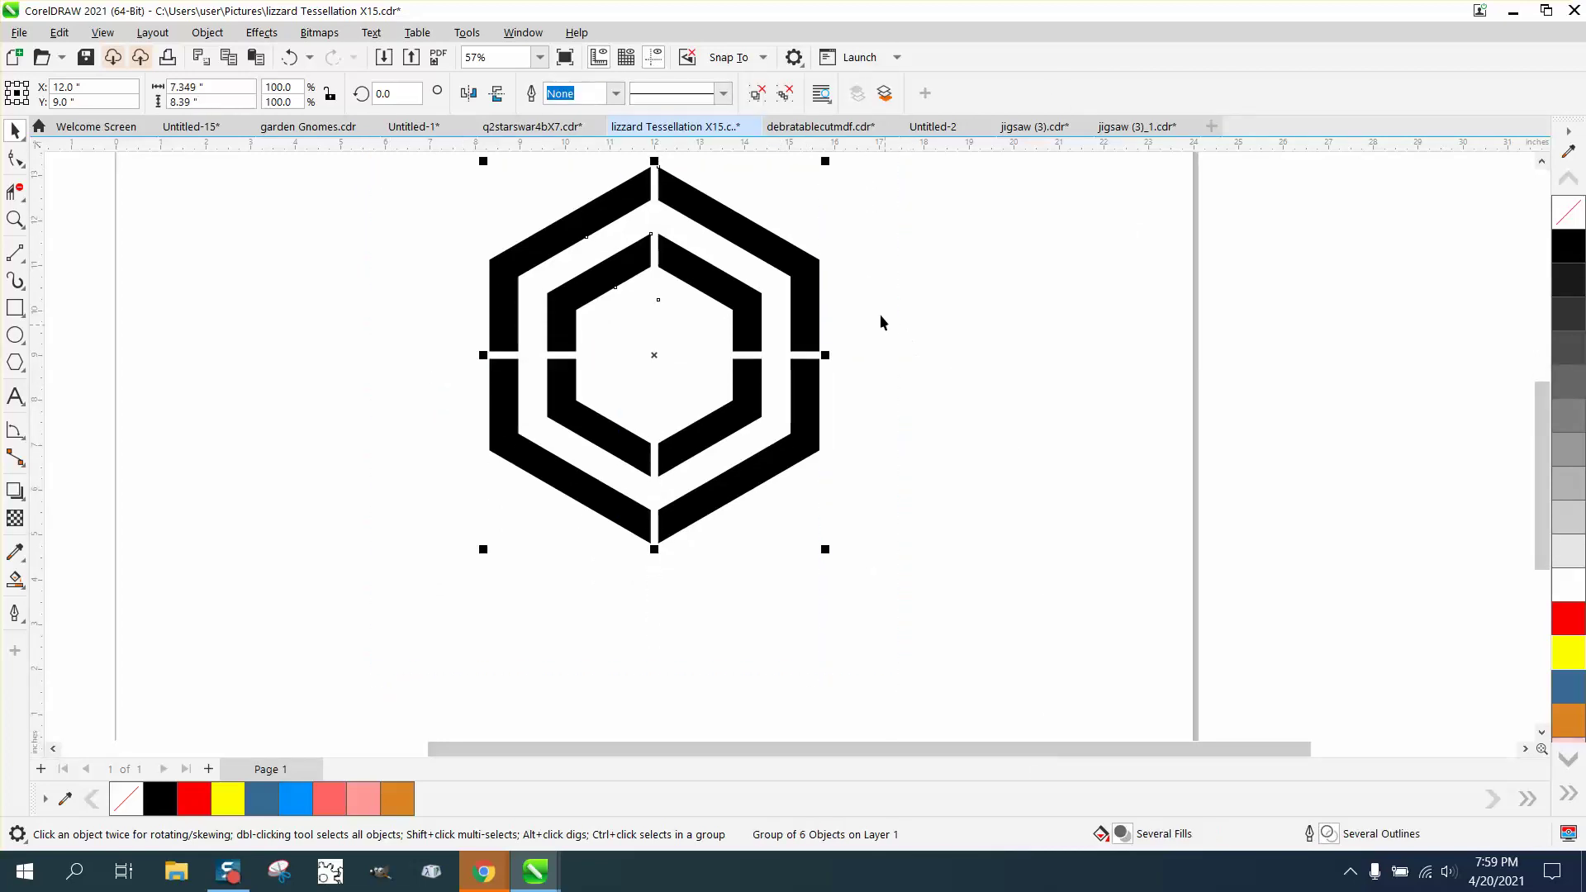
drag(862, 276, 849, 325)
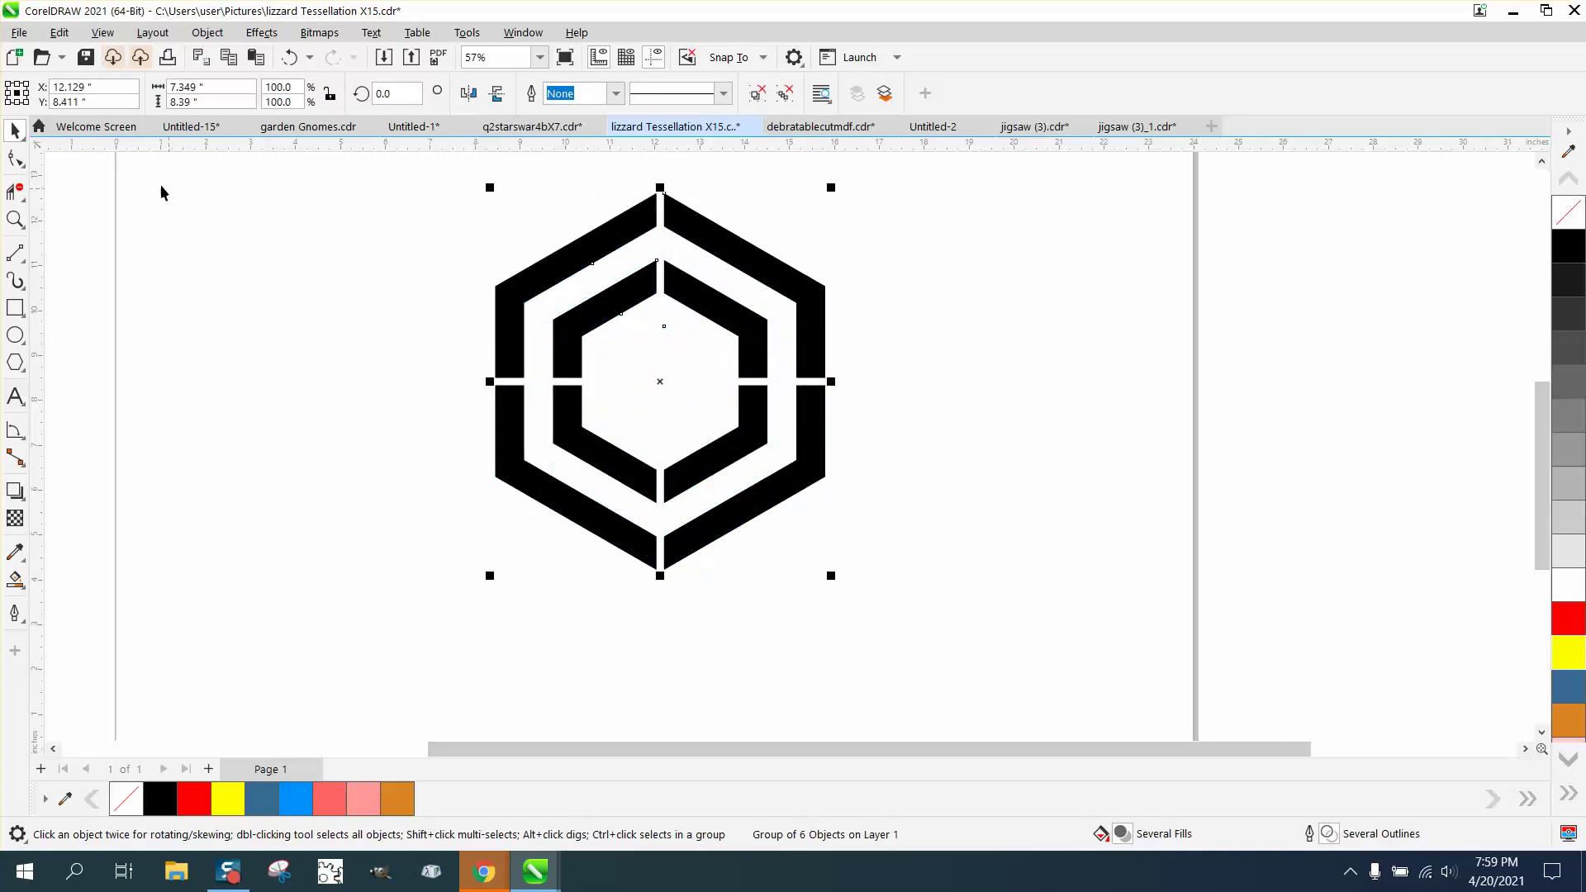
Move the cut hexagon group toward the left of the page
click(480, 218)
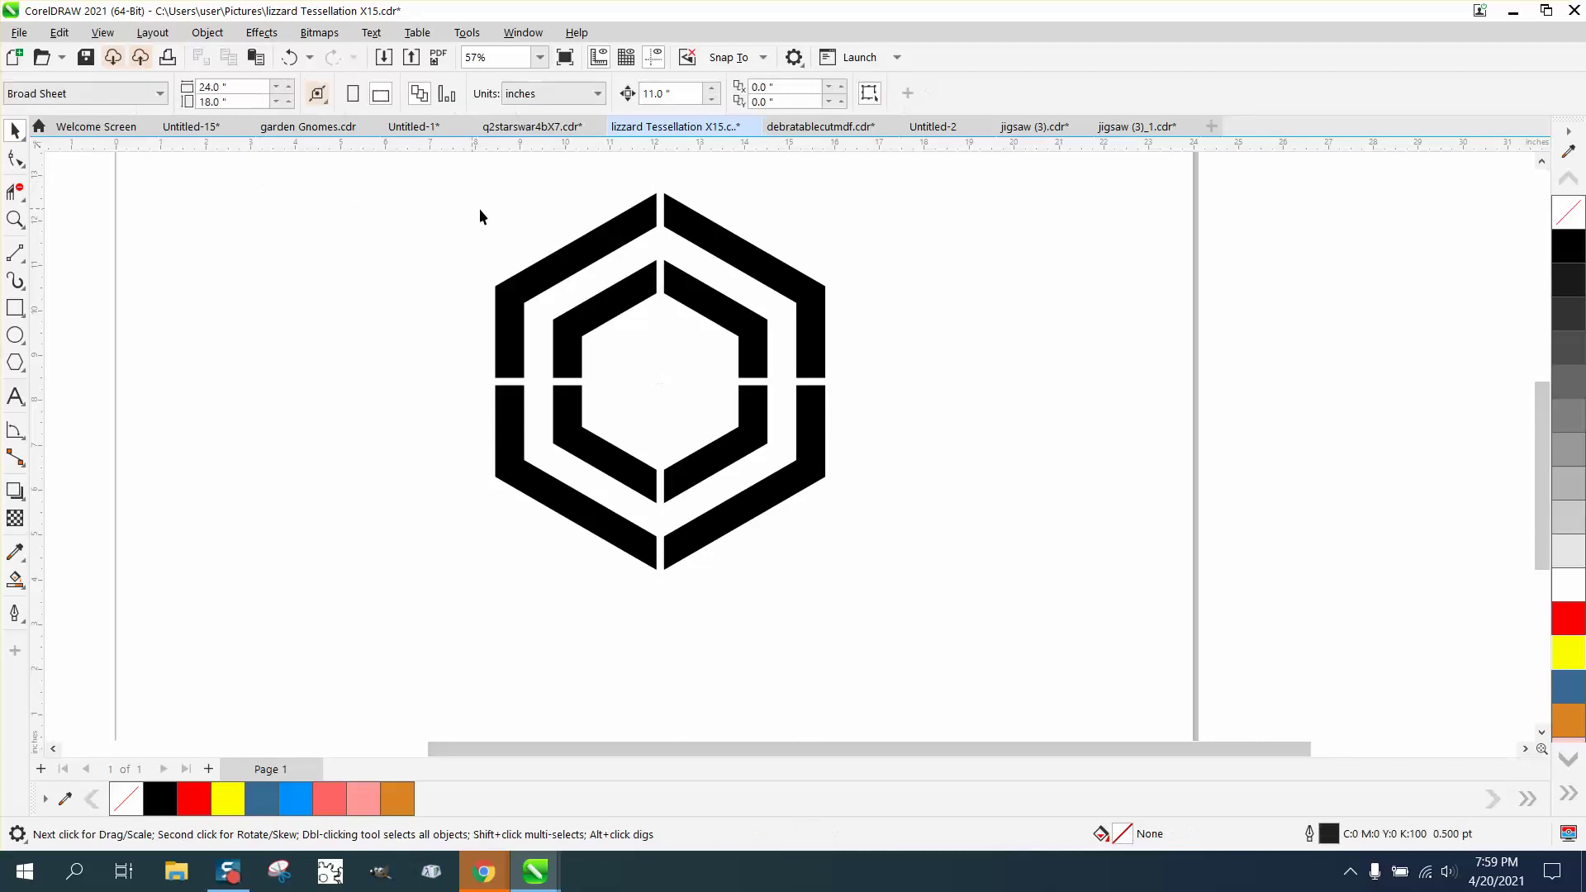
click(582, 243)
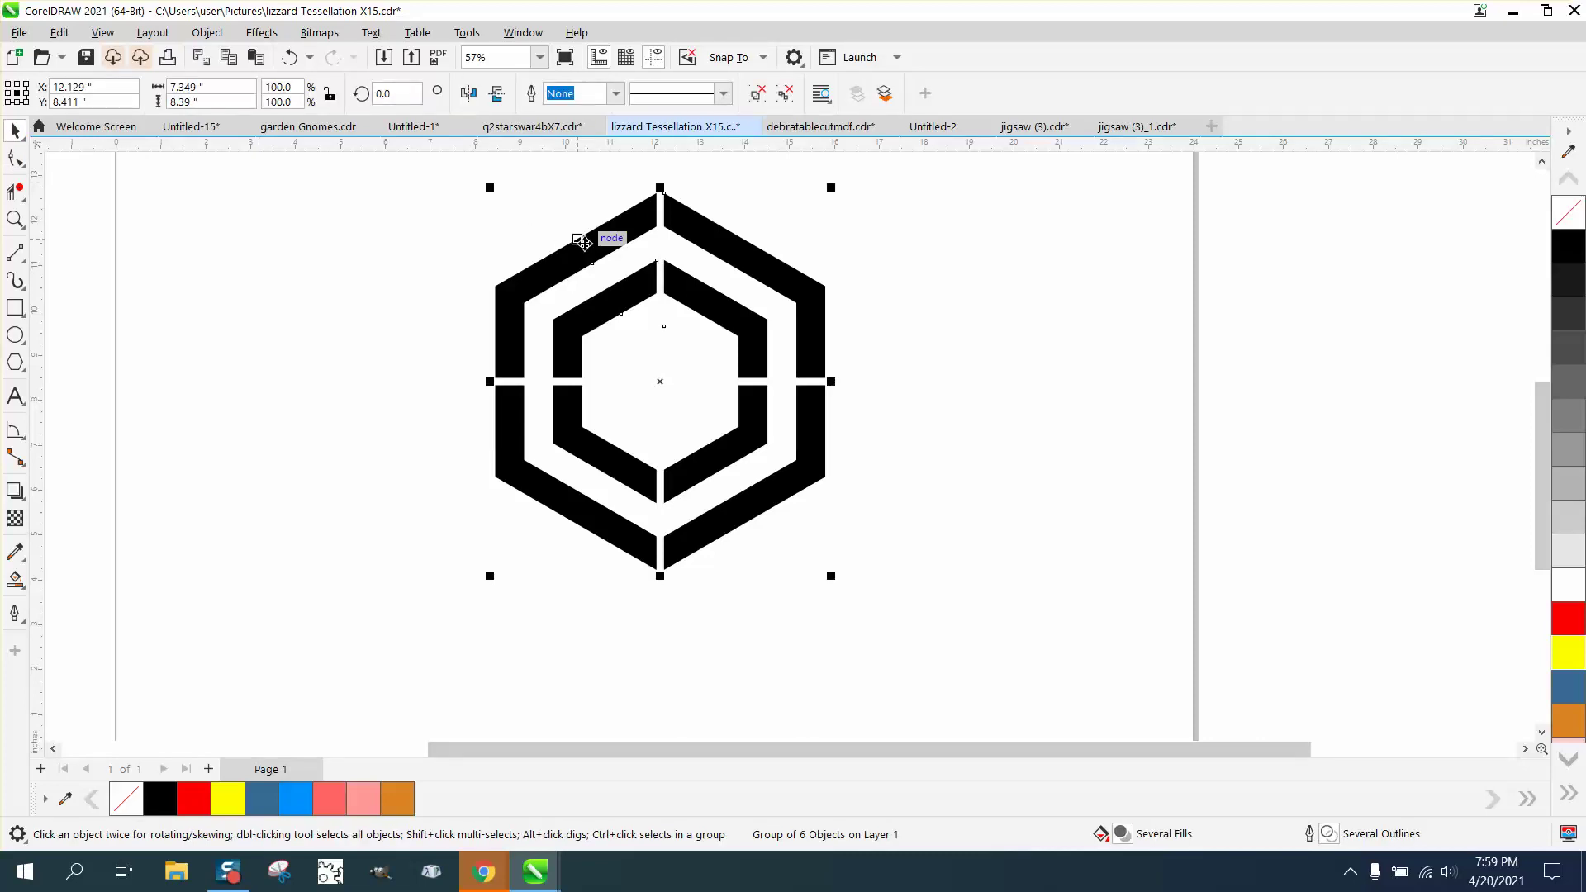
drag(572, 247, 370, 248)
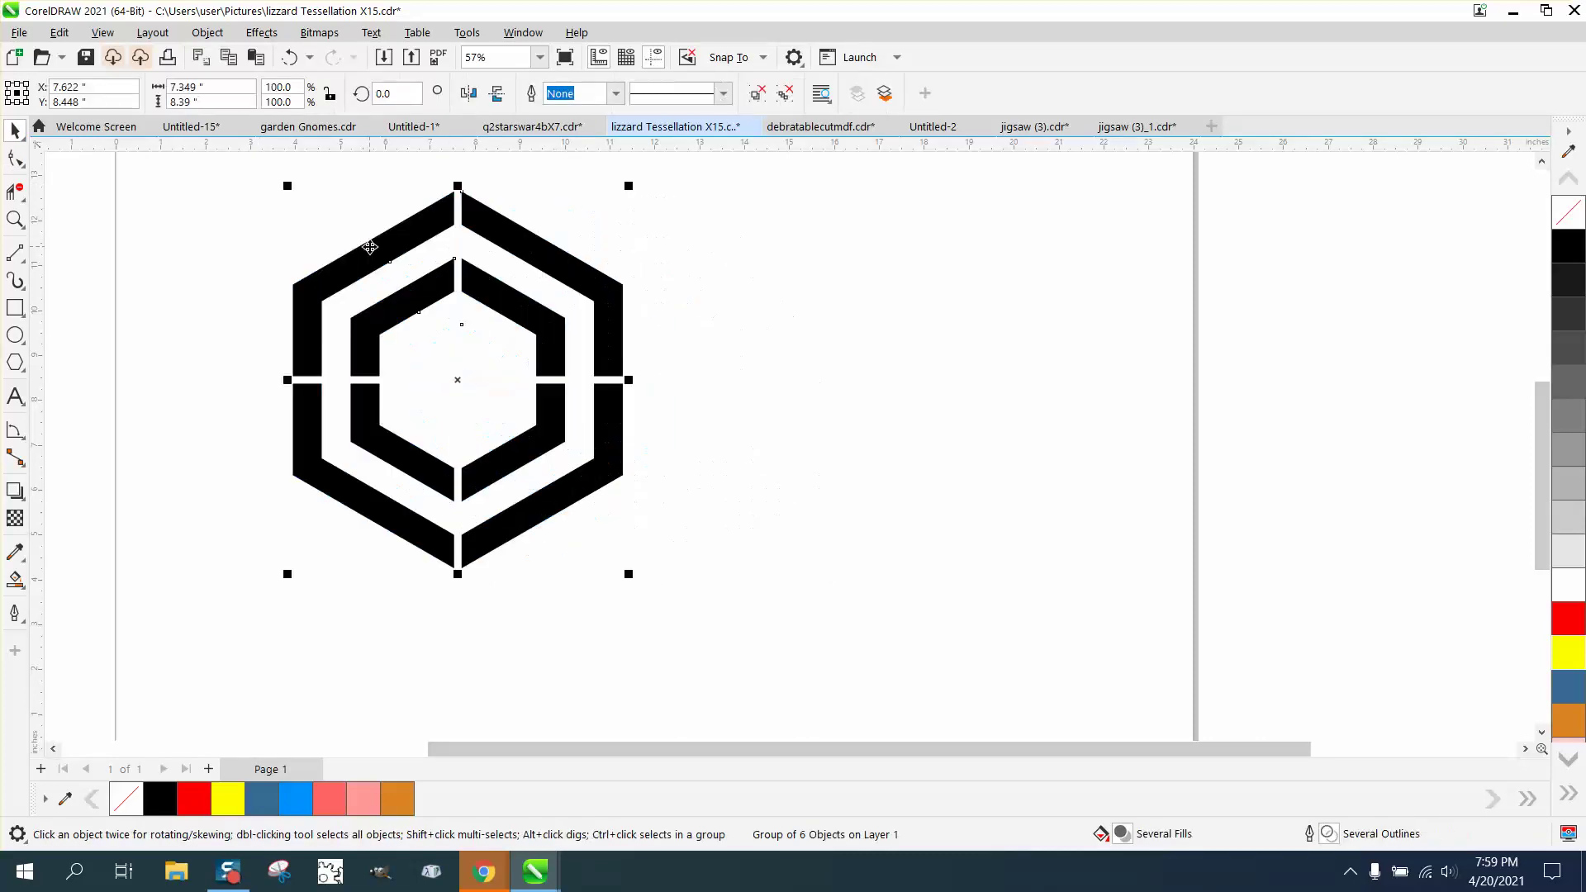
Ungroup the pieces, combine them with Ctrl+L, and break the curve apart
click(205, 34)
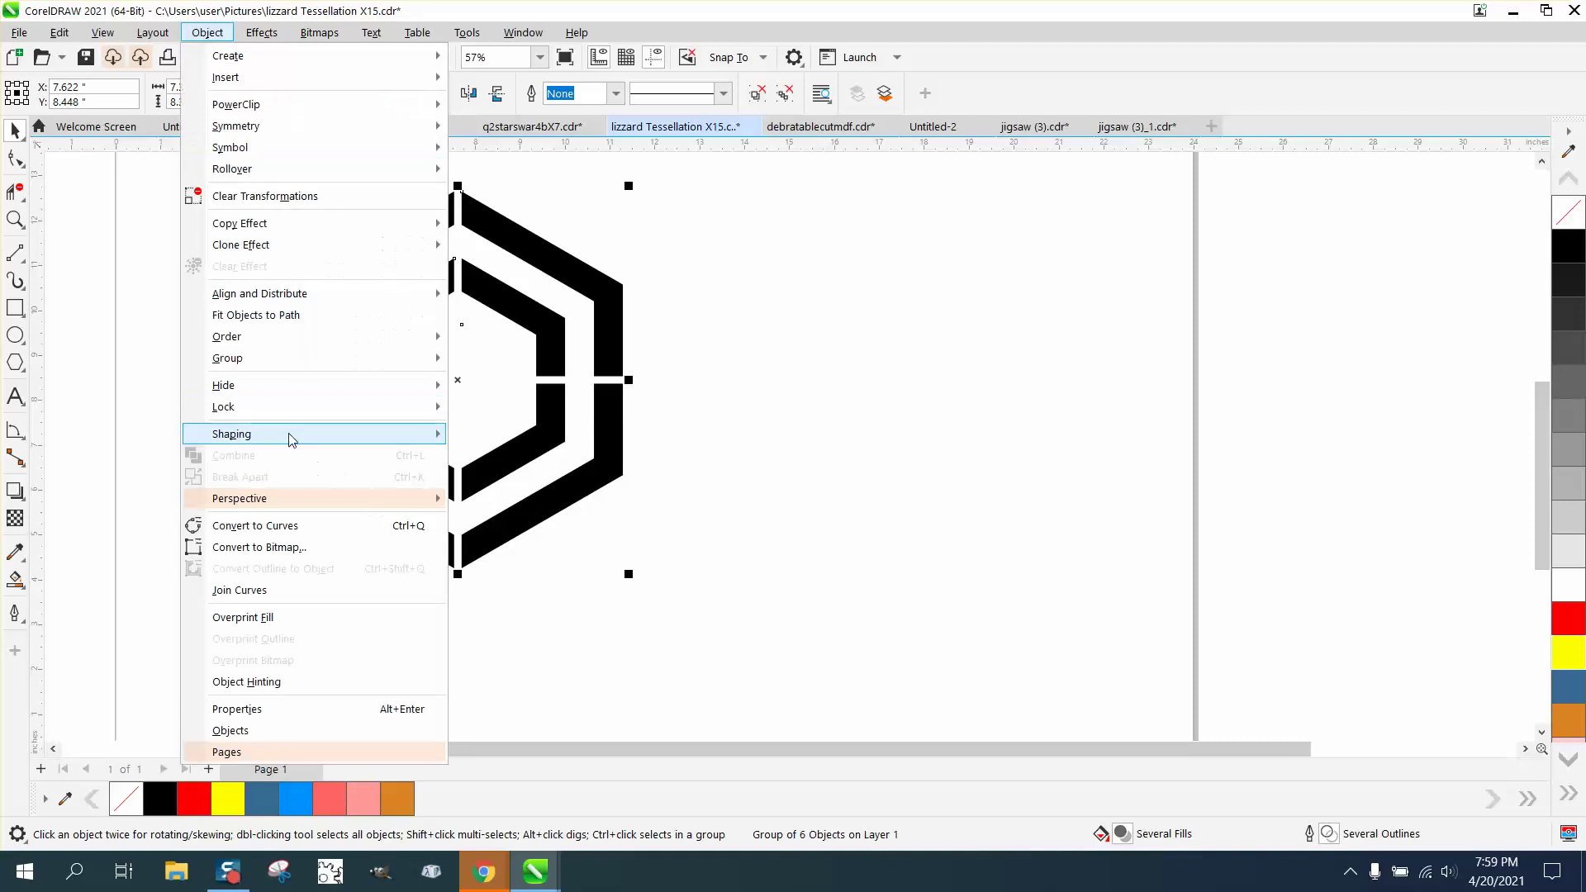
mouse_move(226, 358)
click(496, 381)
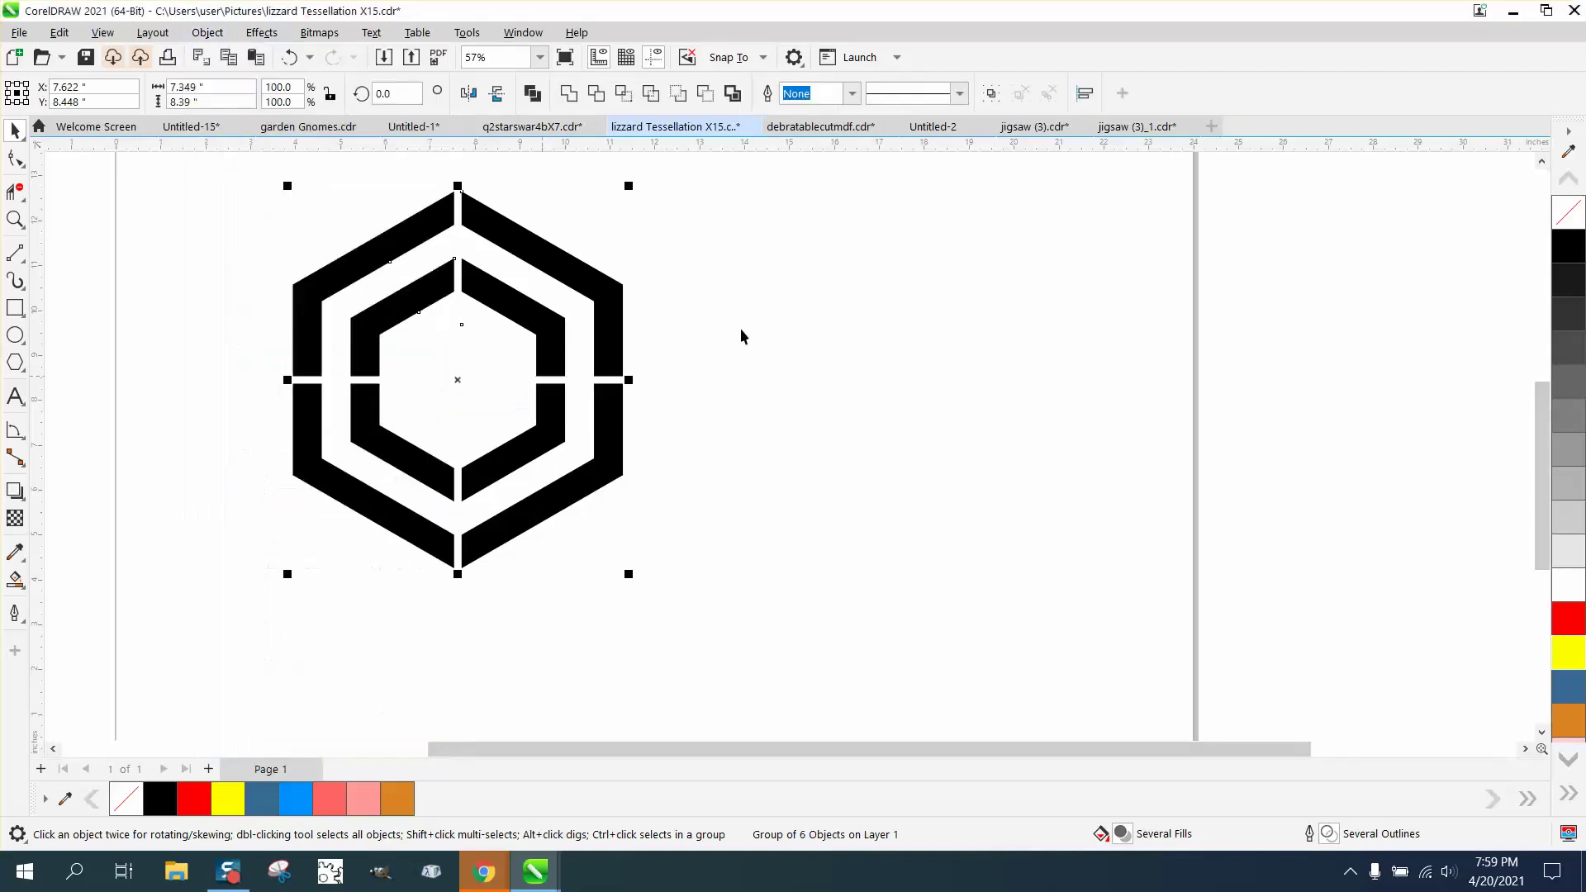
key(ctrl+u)
key(ctrl+l)
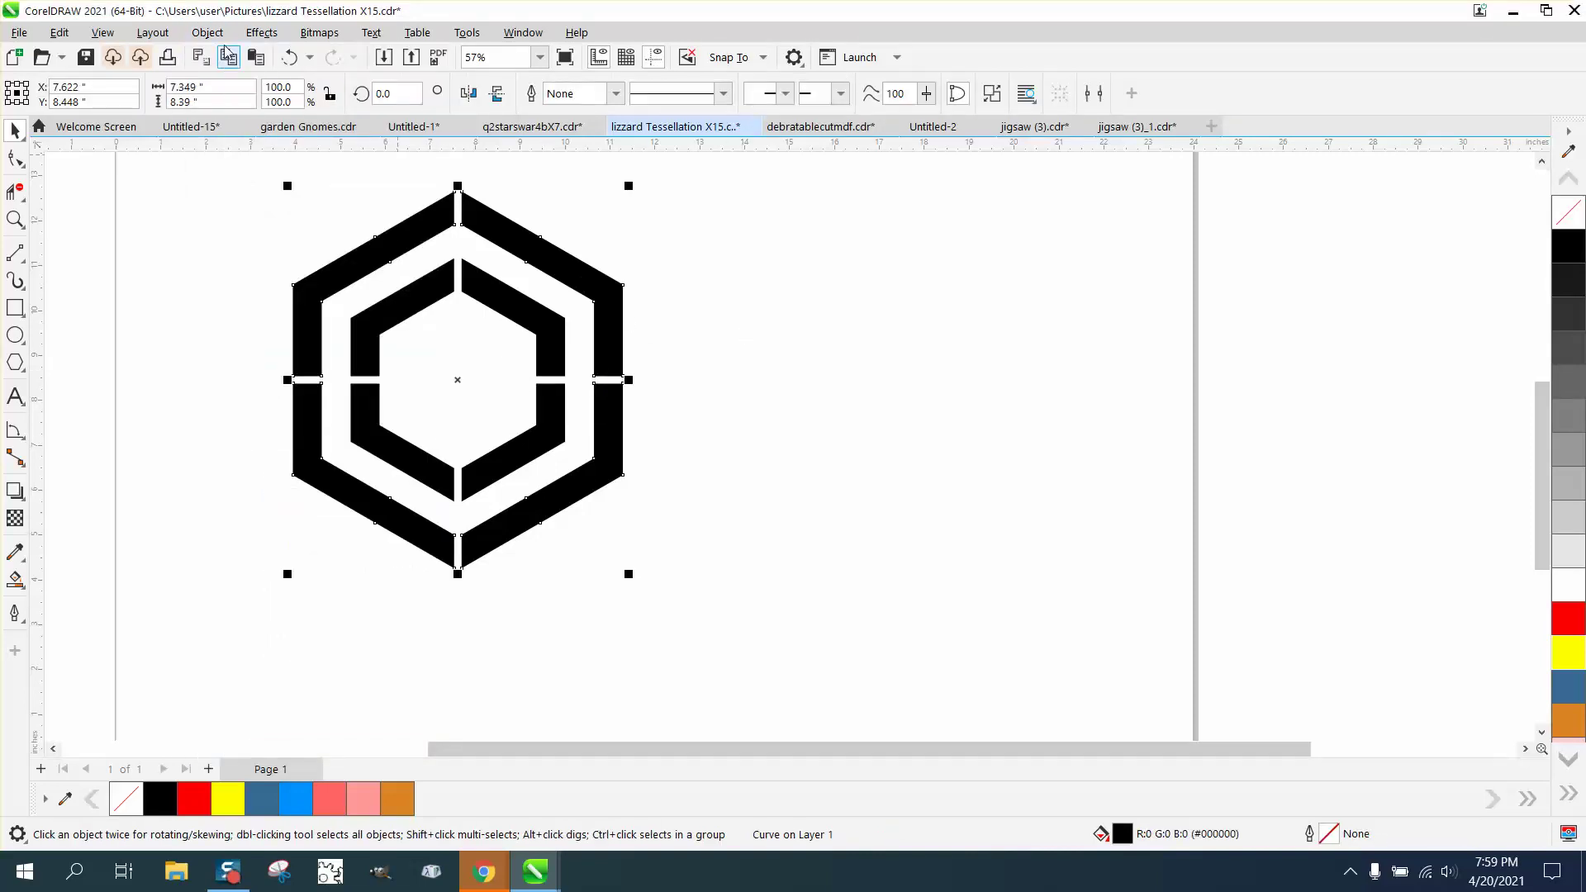
click(206, 34)
click(248, 474)
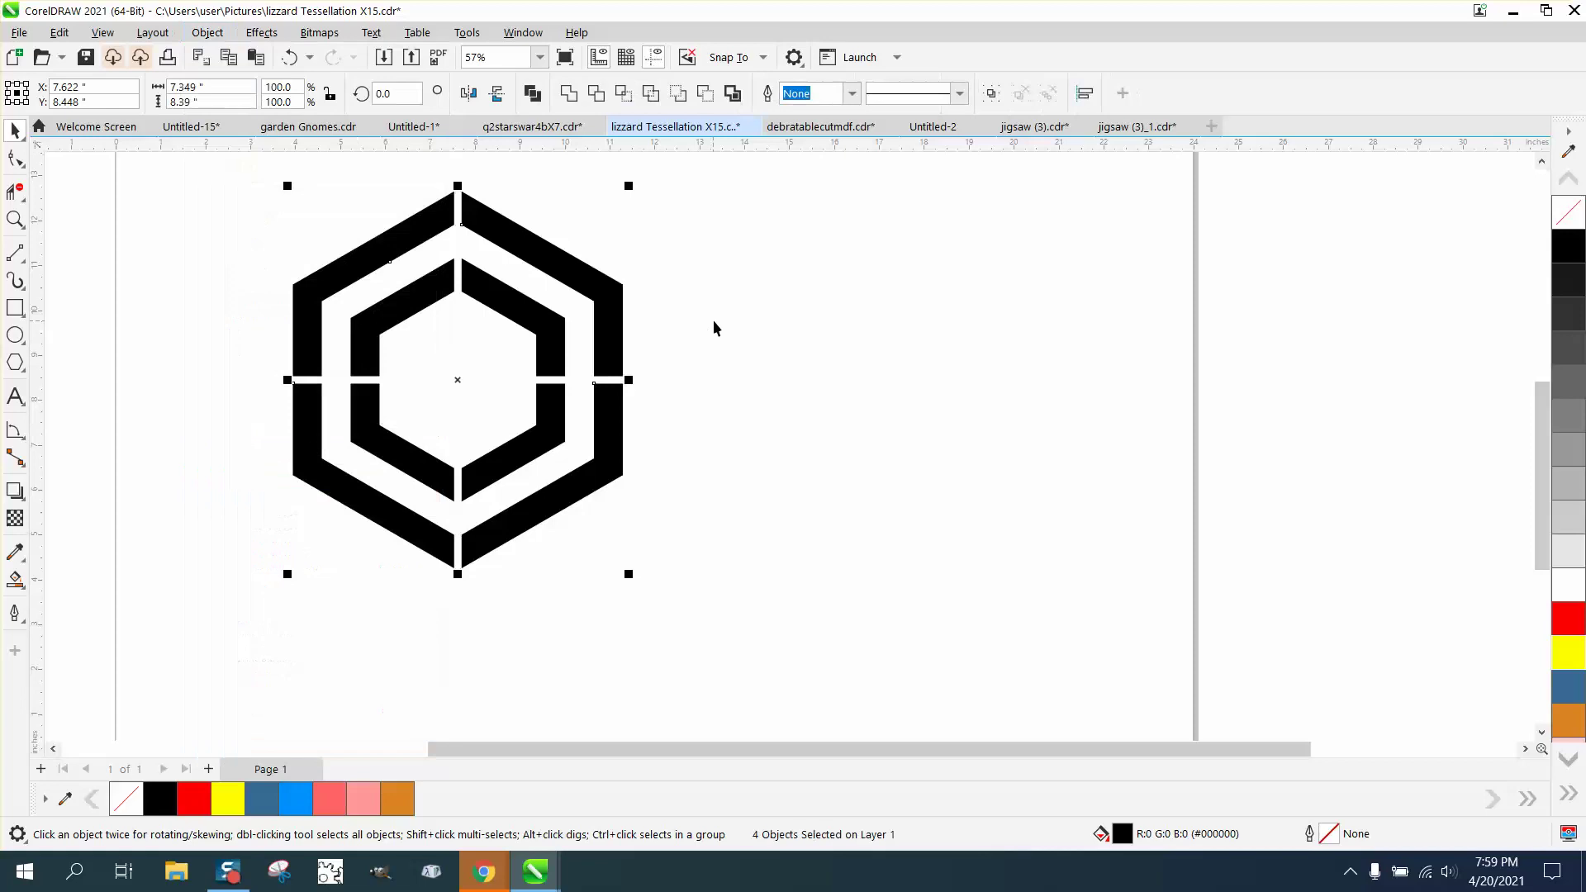
Break the inner hexagon ring apart into separate pieces
click(712, 328)
click(469, 271)
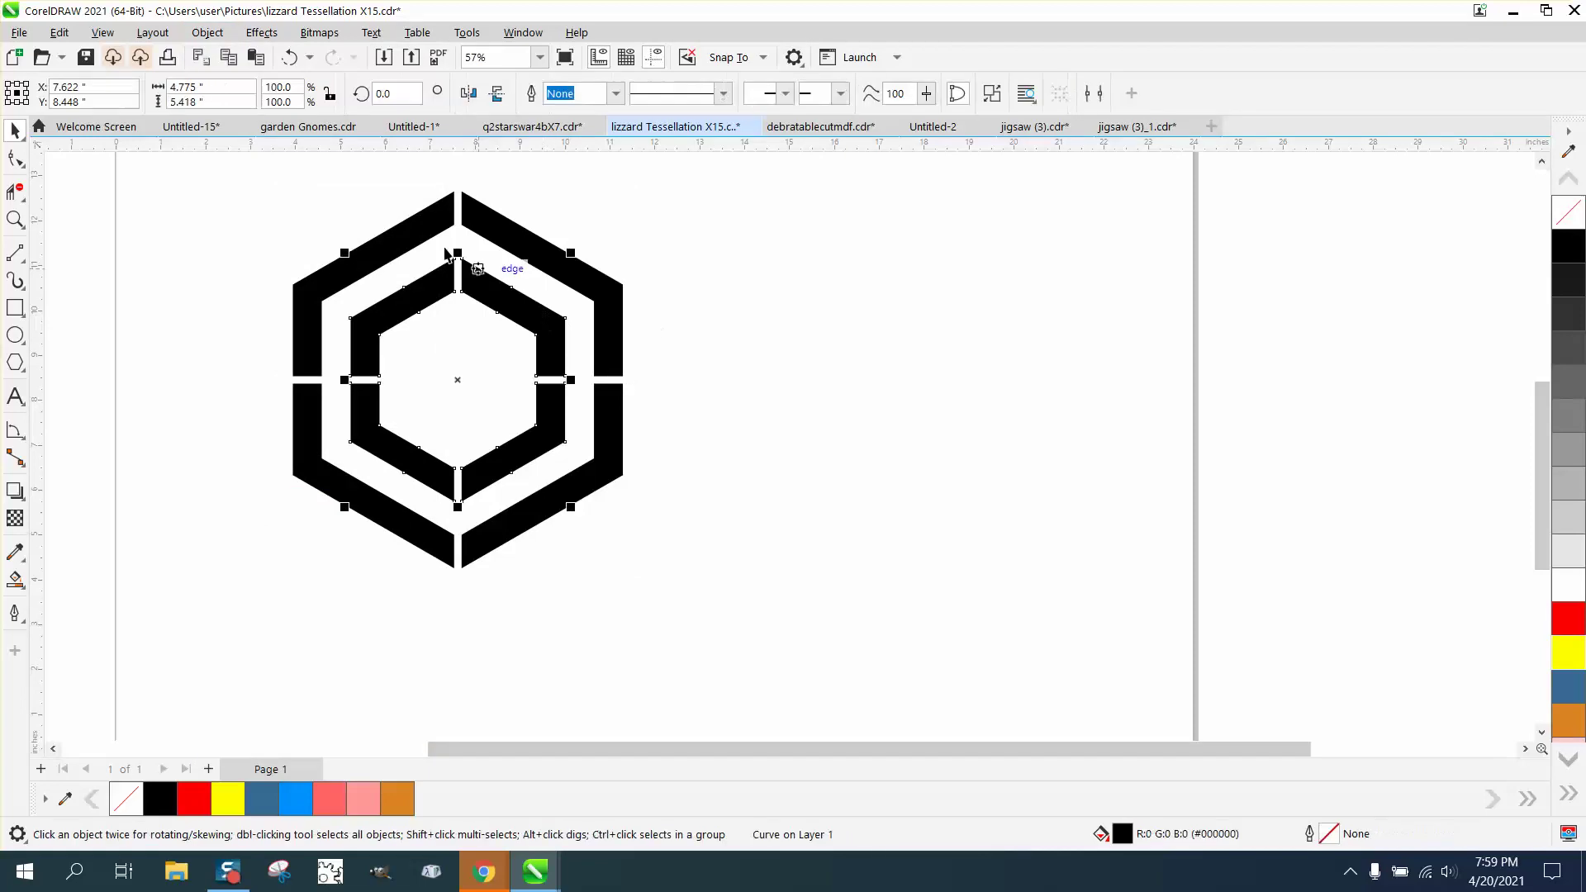
click(207, 34)
click(268, 475)
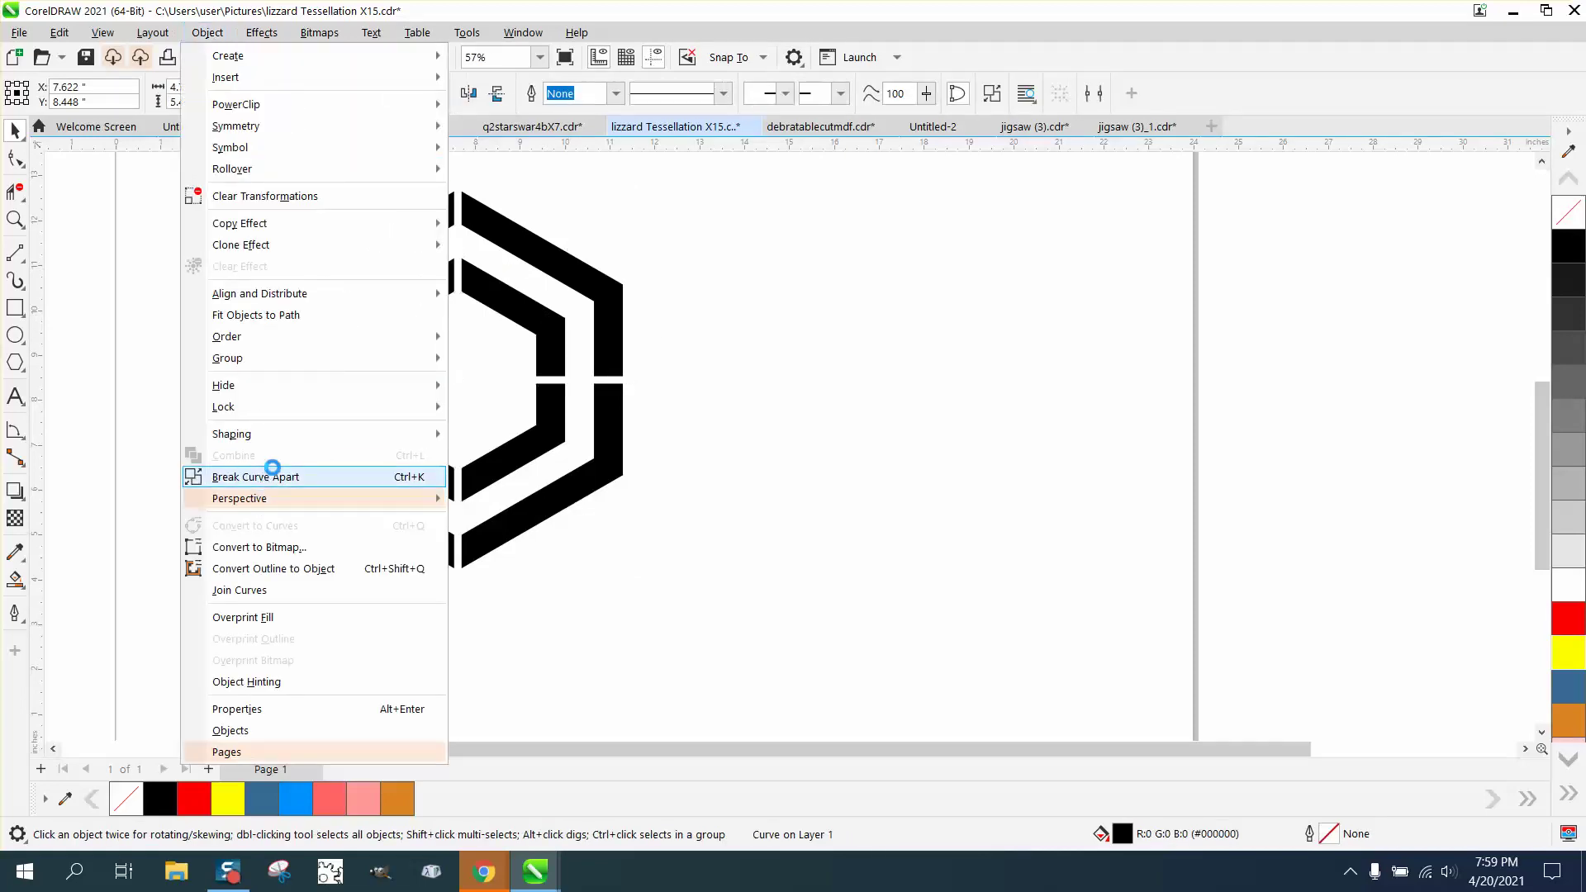
Select the two top-right ring pieces together
click(583, 273)
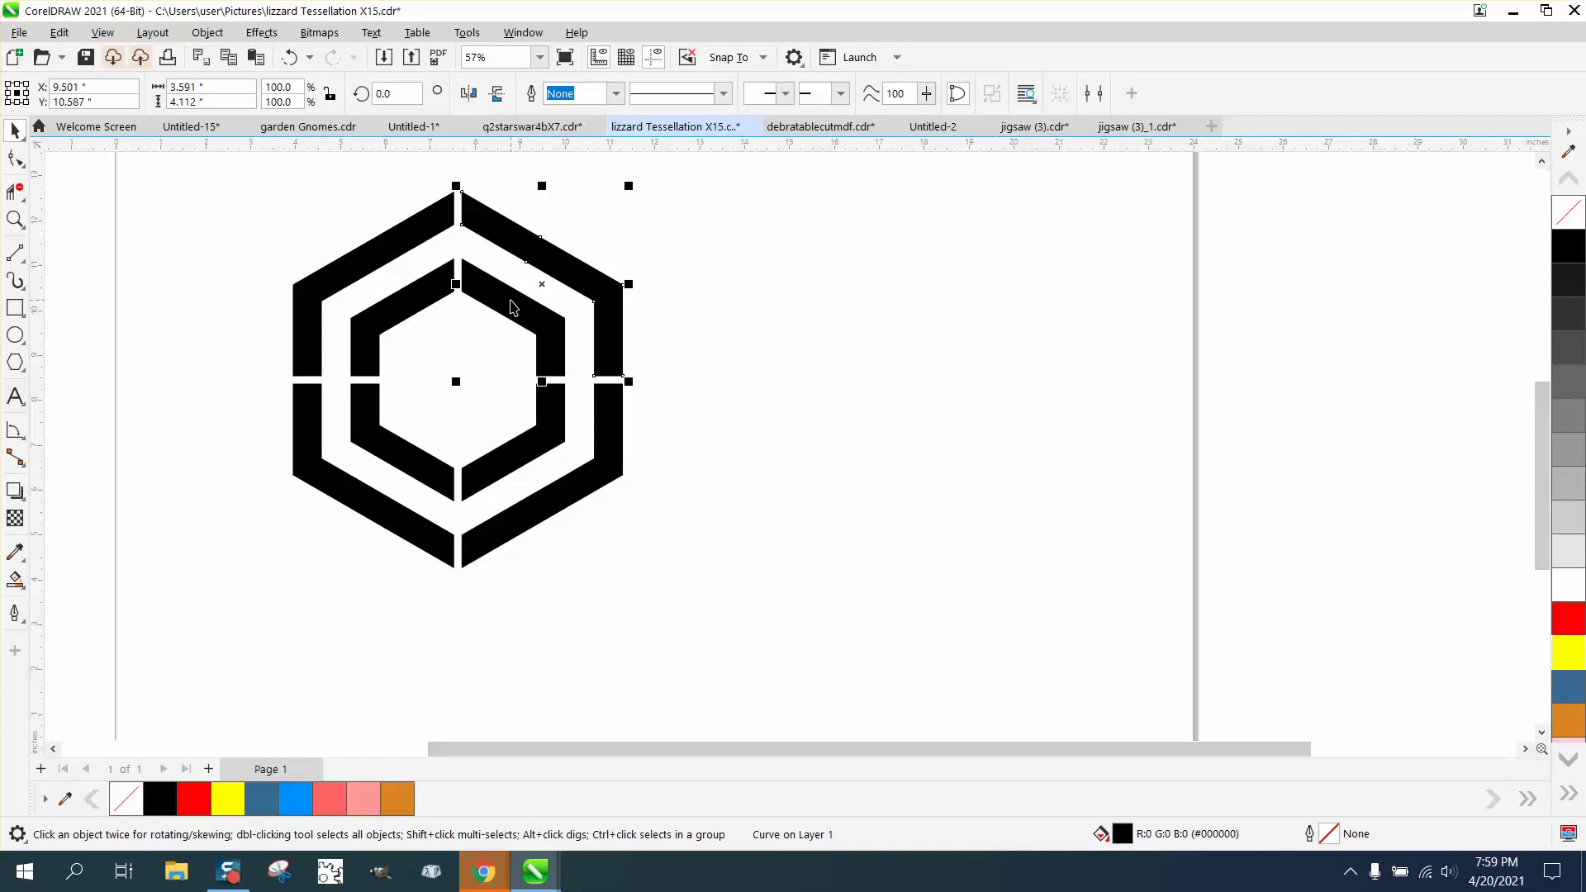
click(775, 266)
click(552, 330)
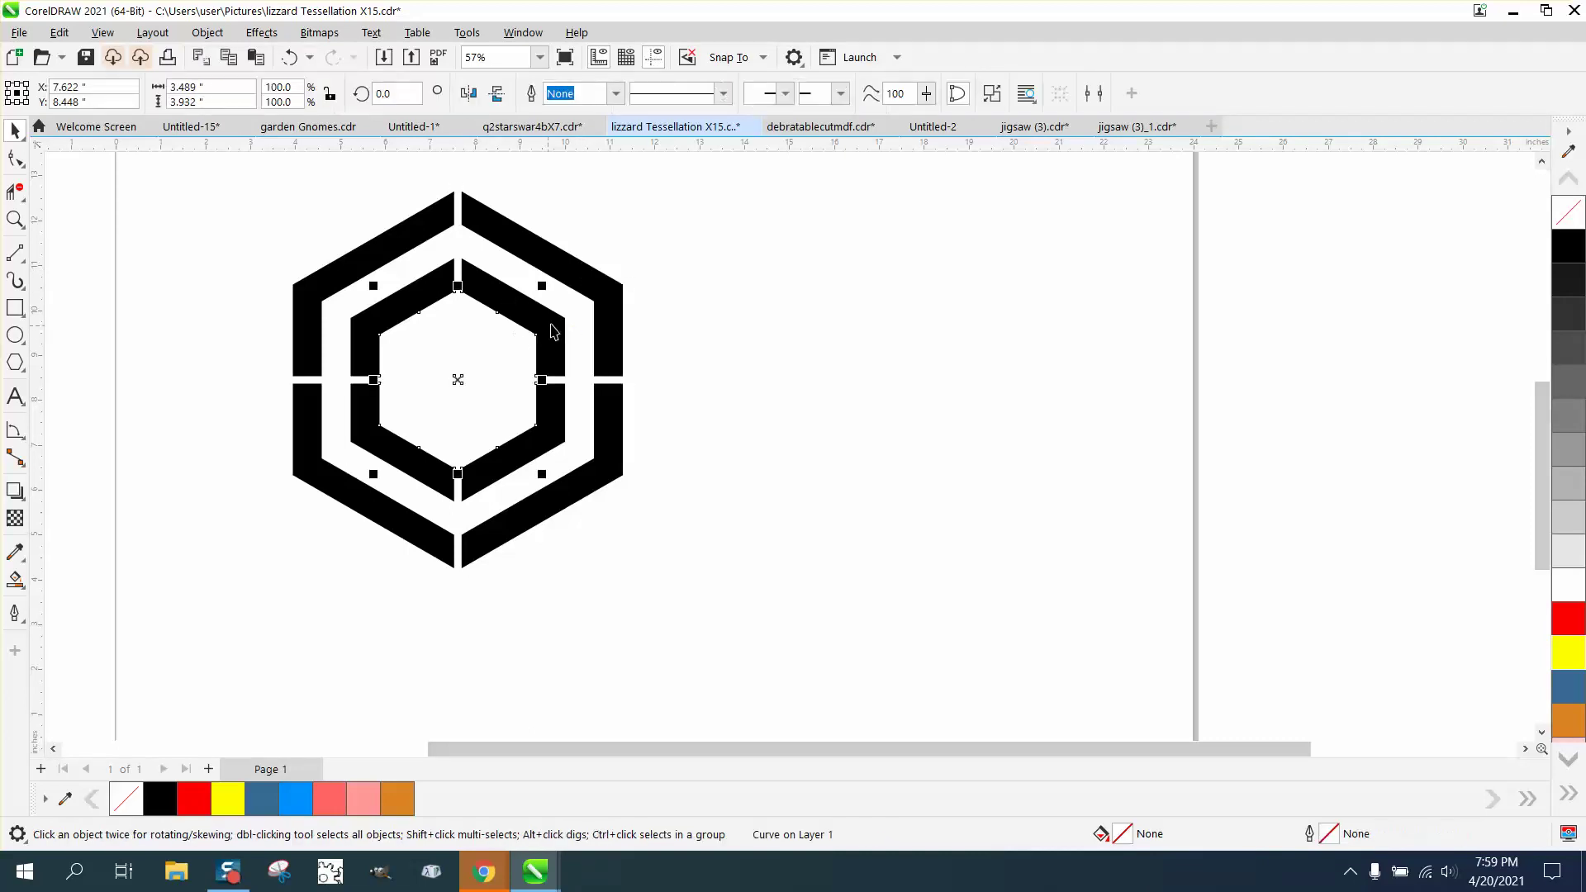
shift+click(607, 294)
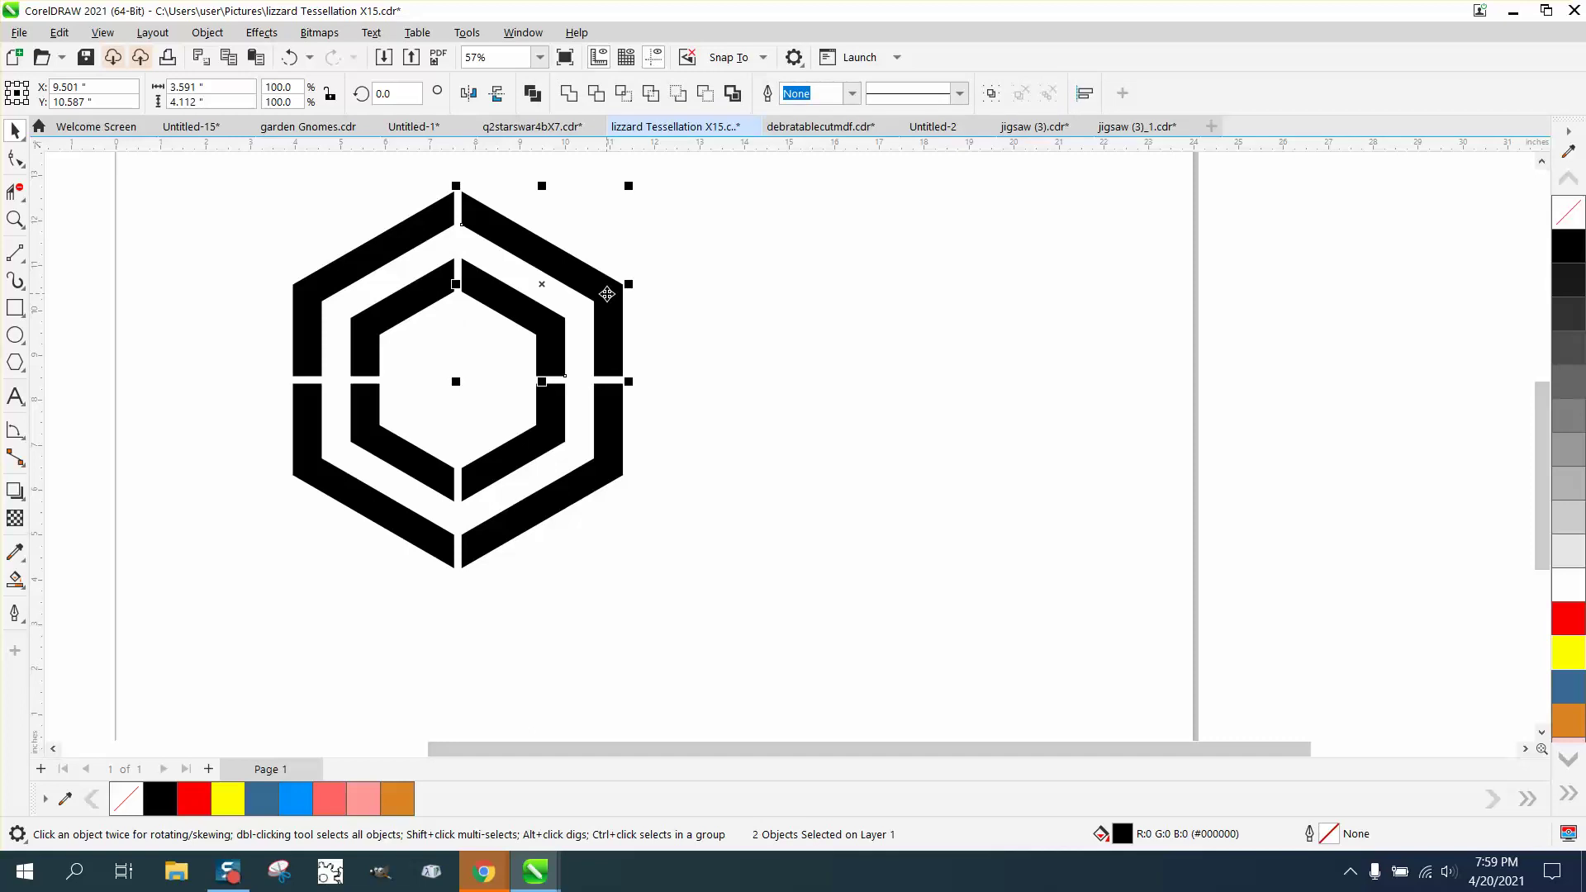
Group the top-right and top-left piece pairs and move each pair aside
key(ctrl+g)
drag(606, 294, 957, 293)
drag(244, 178, 522, 390)
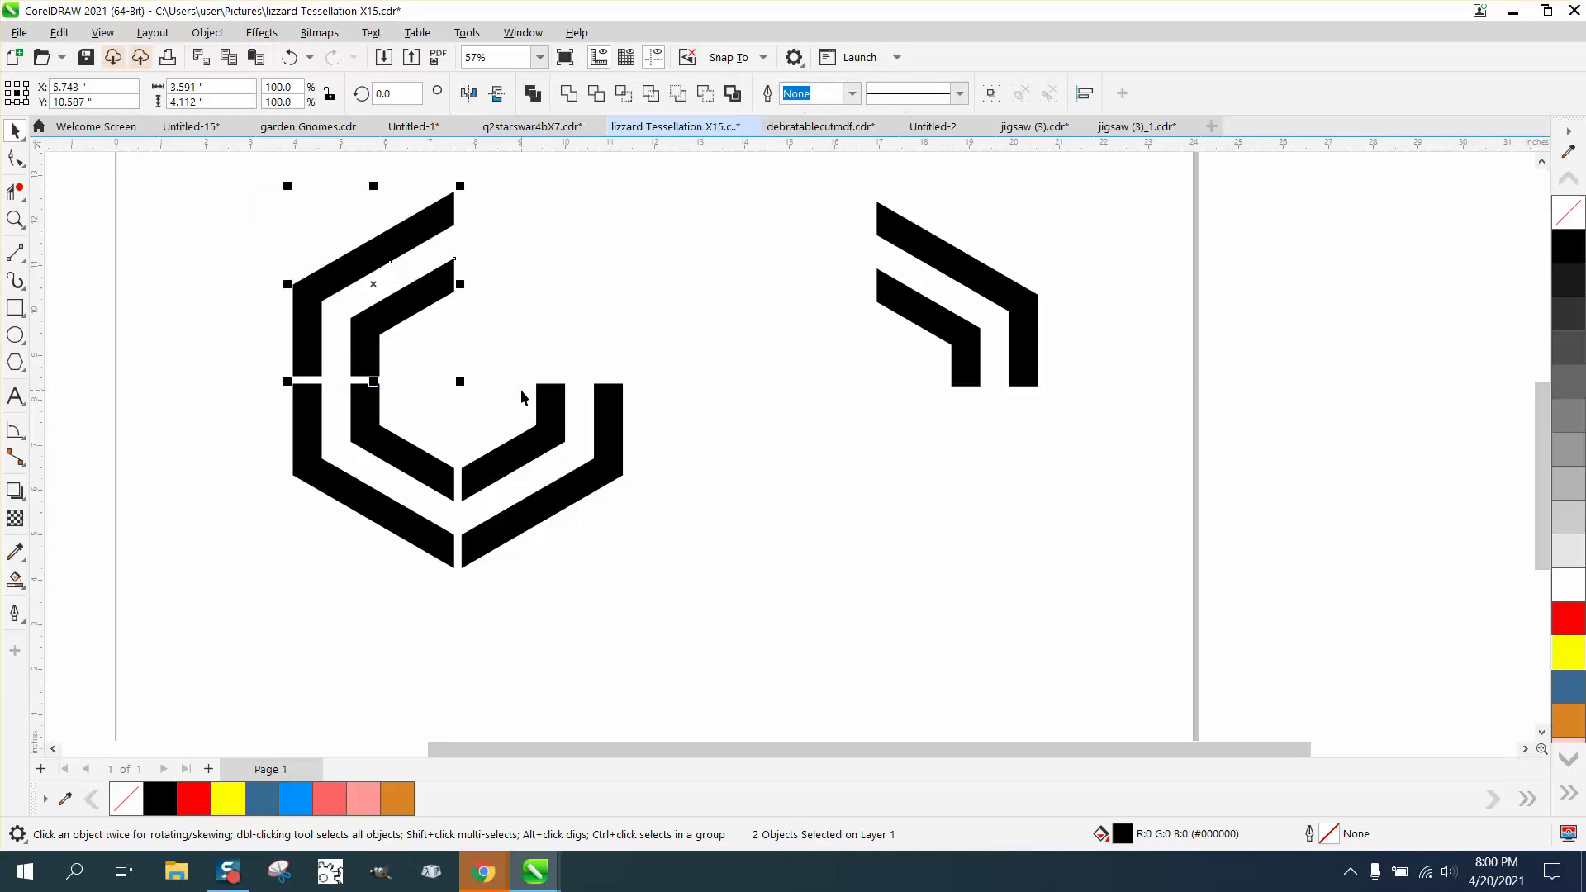
key(ctrl+g)
drag(386, 300, 805, 509)
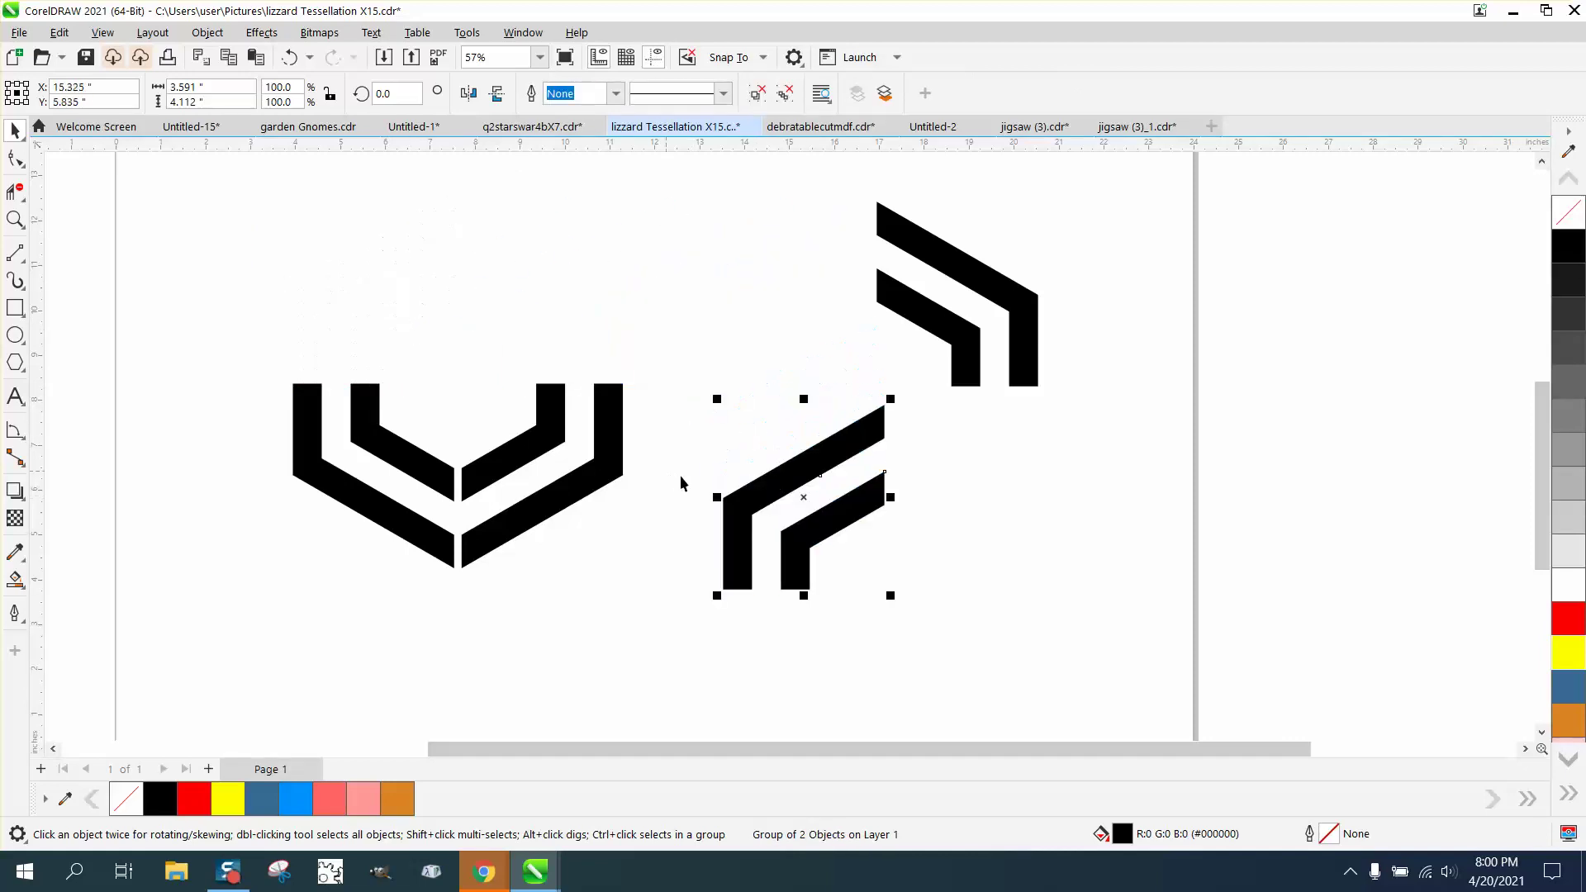
Snap both pairs onto the lower half's ends to form the zigzag
drag(816, 598, 638, 389)
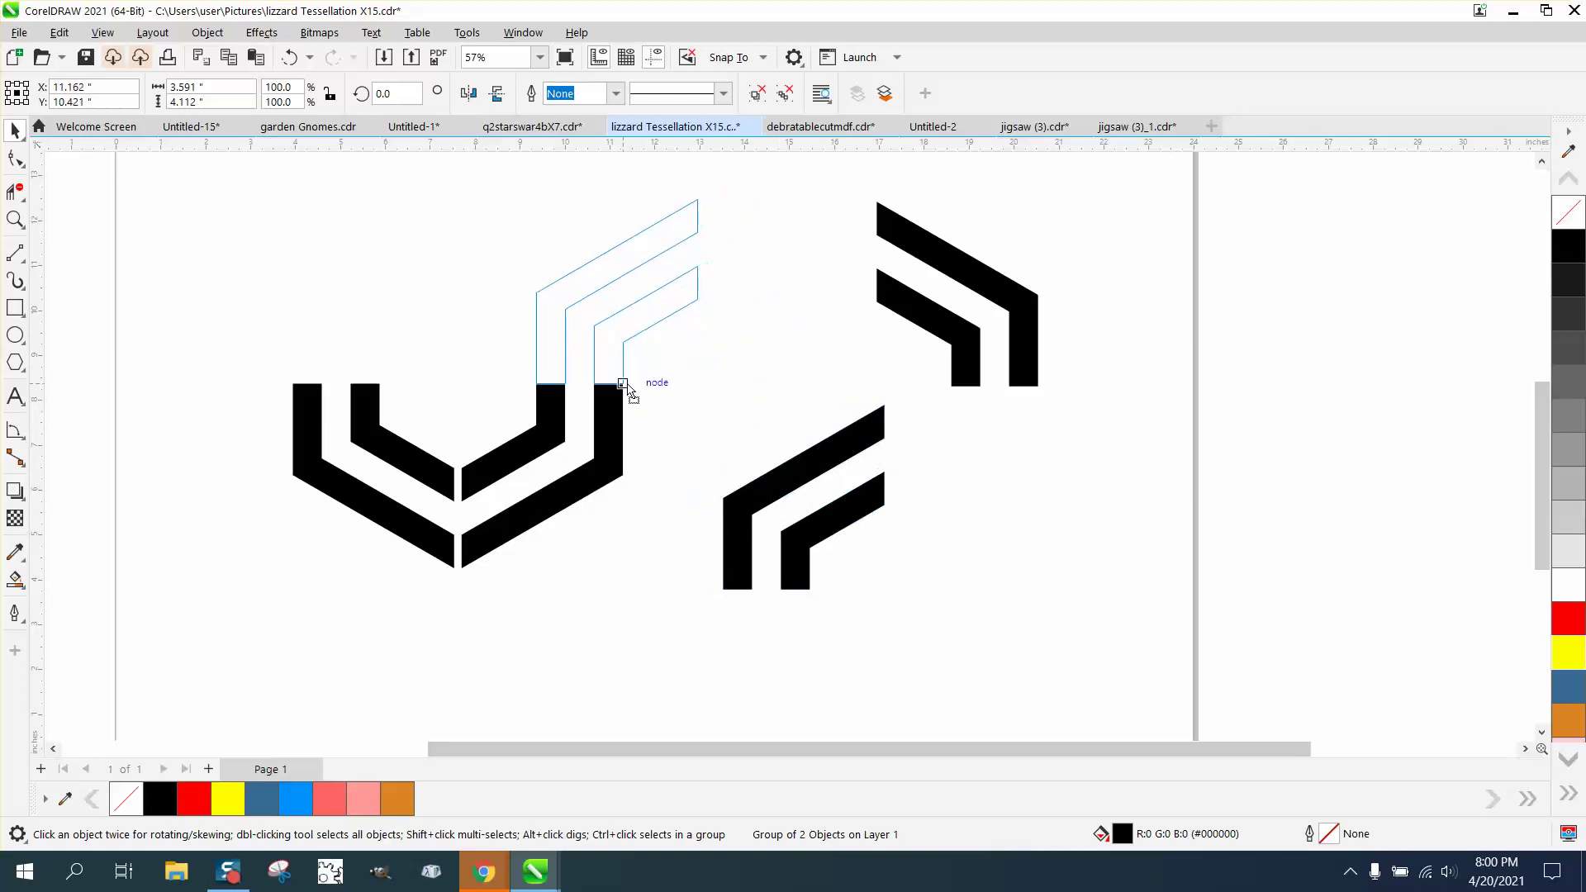
drag(638, 389, 627, 388)
click(903, 323)
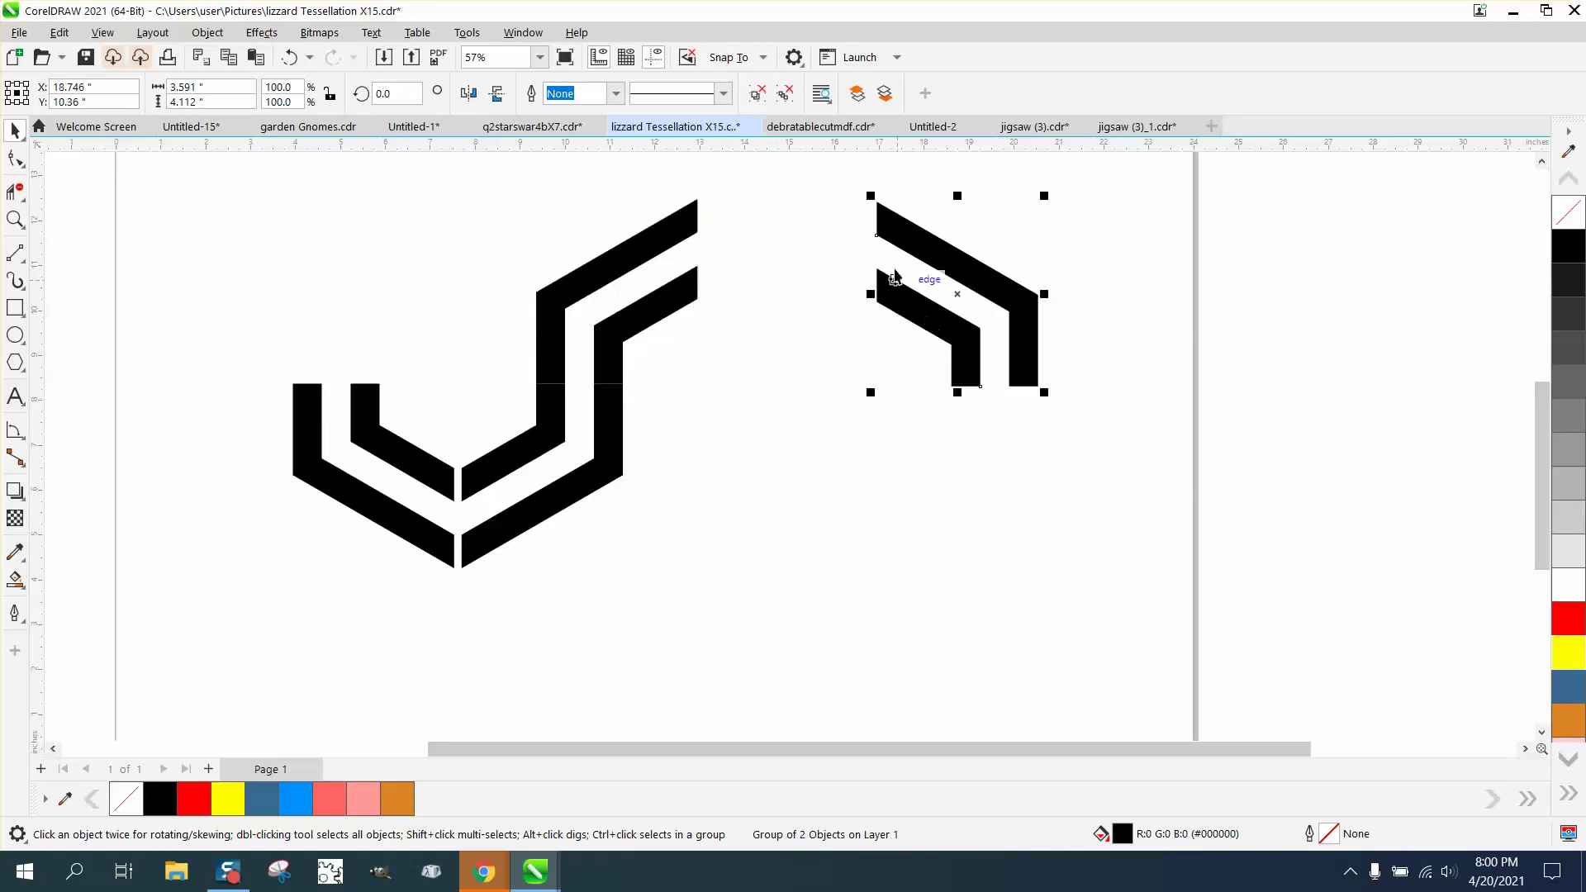
mouse_move(879, 298)
mouse_down()
mouse_move(725, 304)
mouse_move(849, 323)
mouse_up()
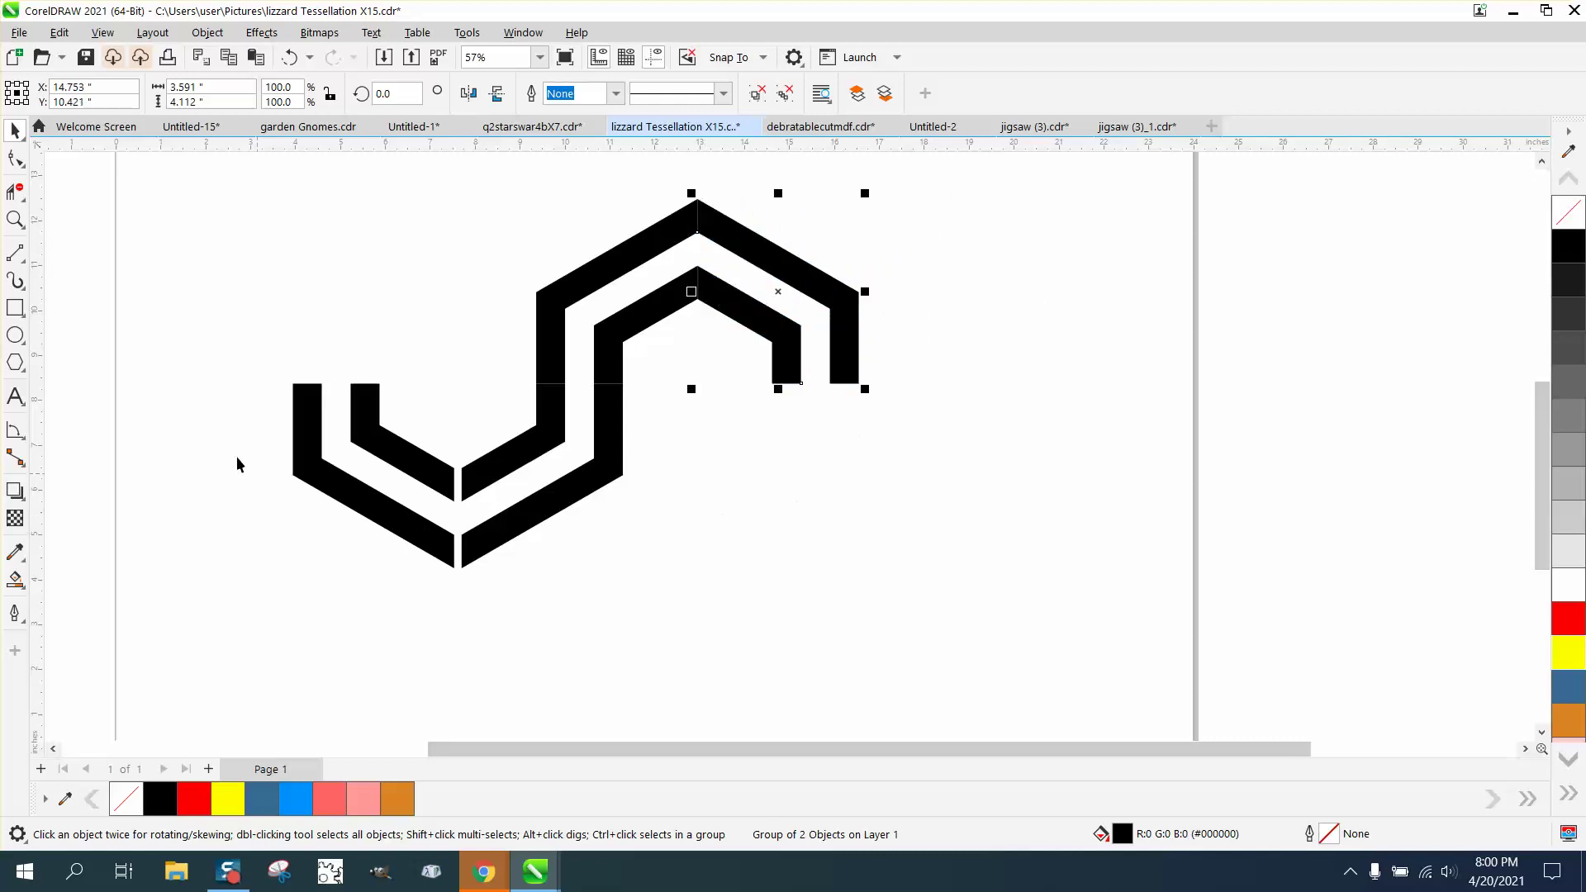
Place a copy of the lower chevron at the right end, then zoom into the band
drag(198, 369, 688, 579)
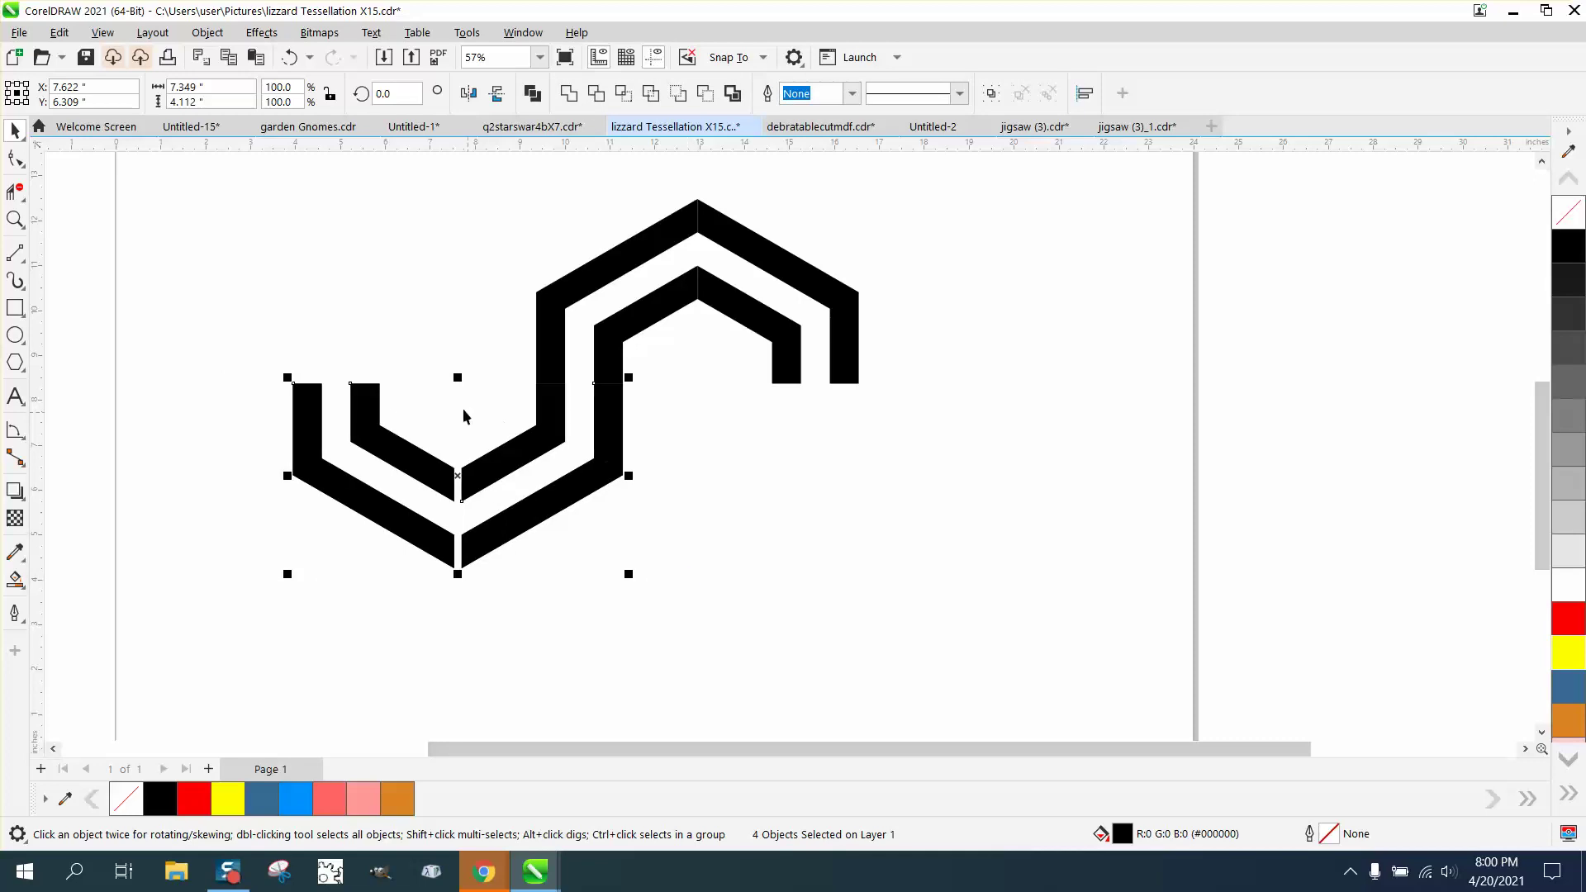
mouse_move(296, 385)
mouse_down()
mouse_move(762, 408)
mouse_move(774, 395)
mouse_up()
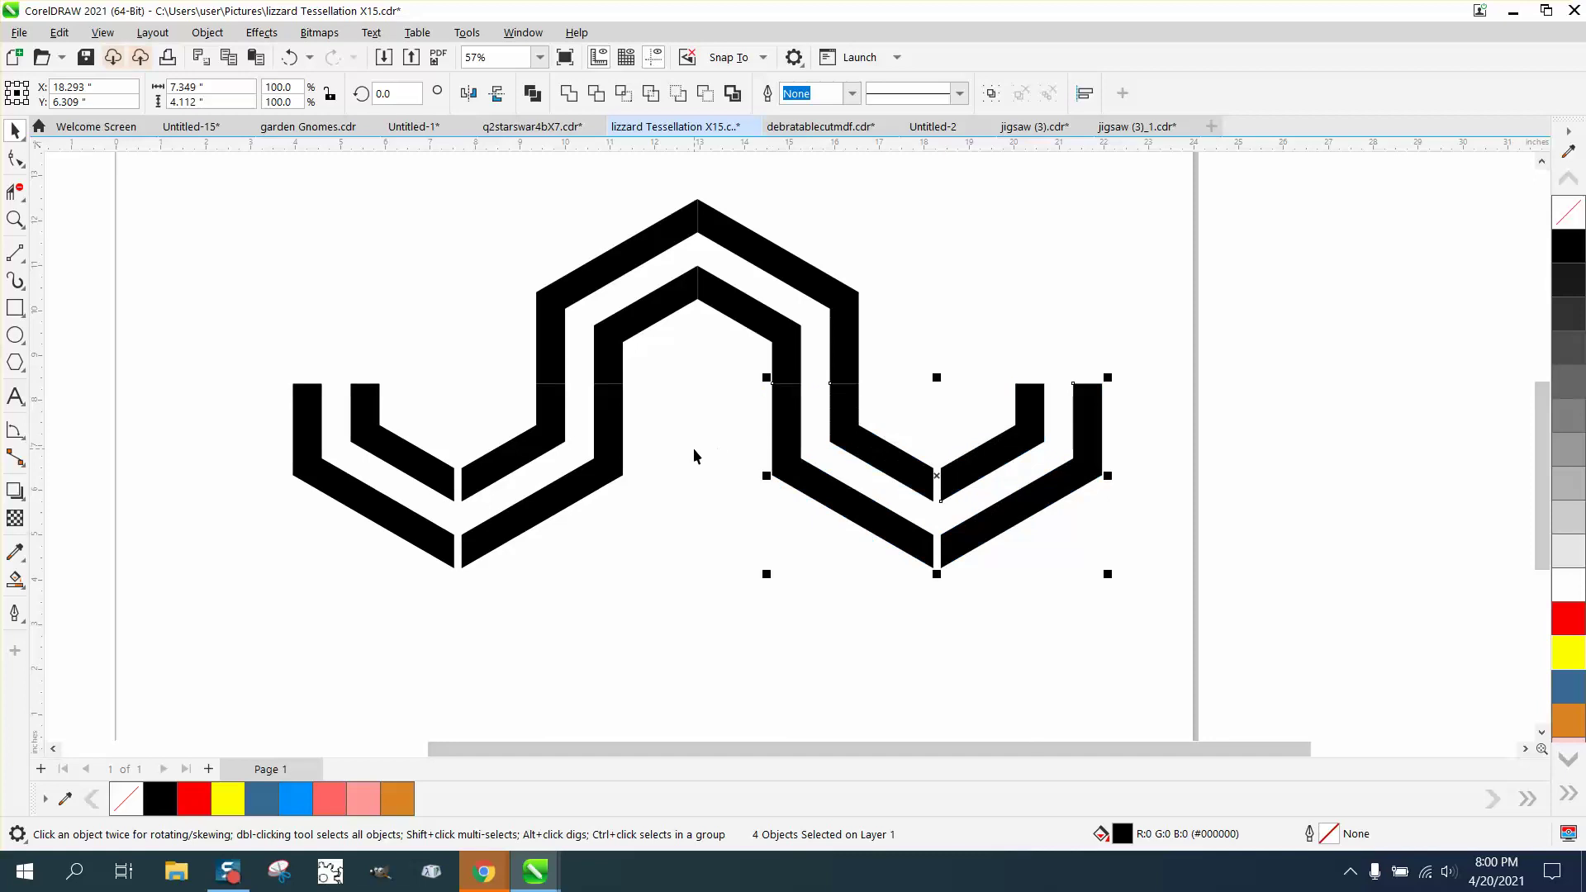
scroll(633, 514, down, 2)
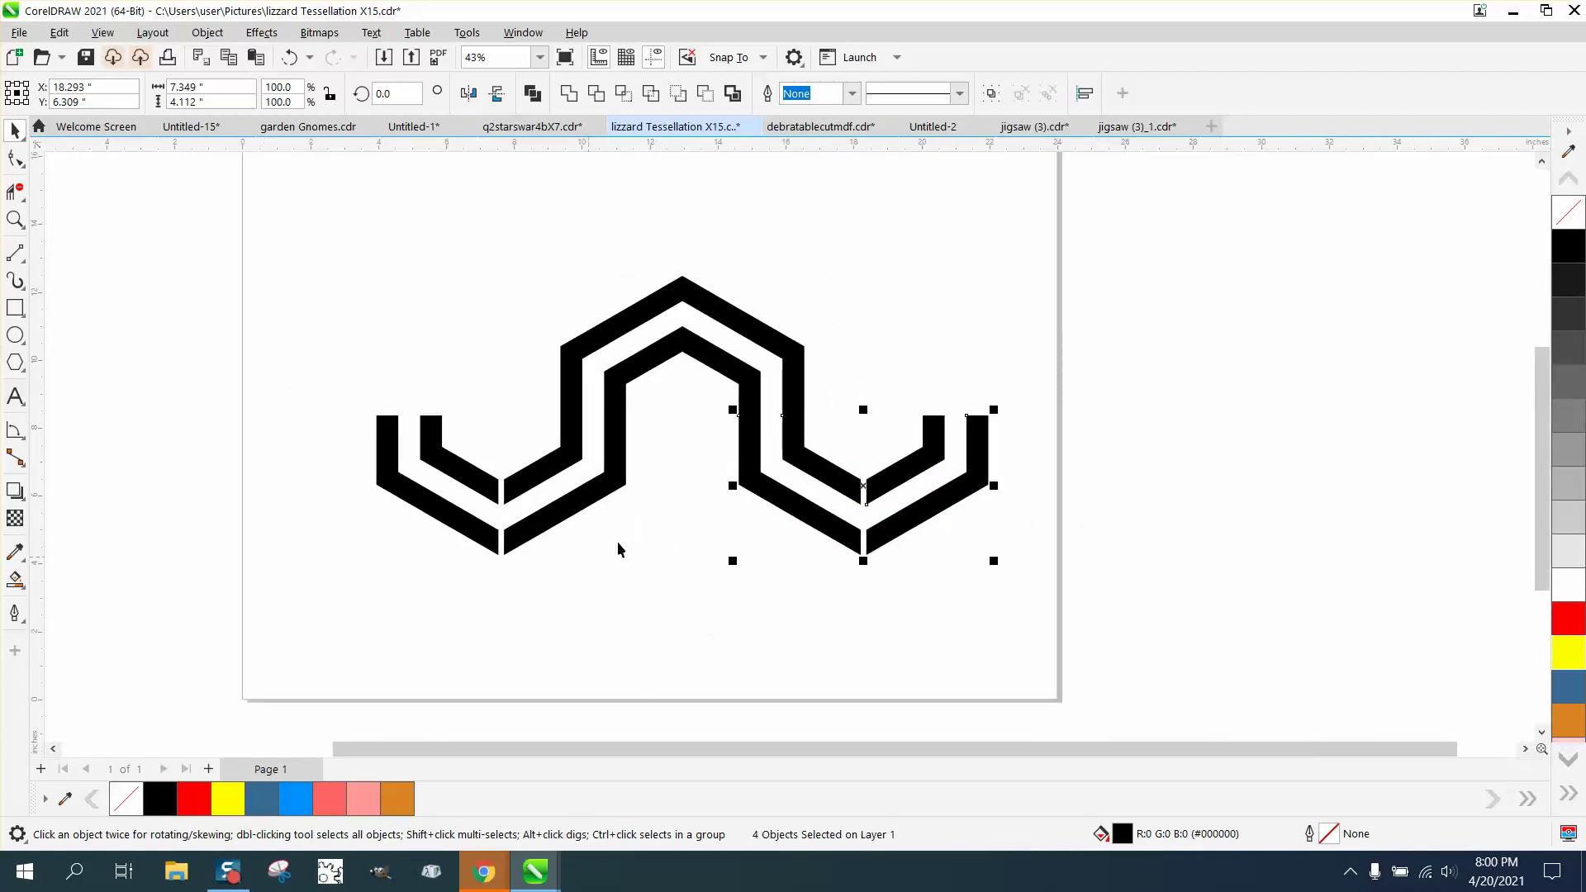
click(691, 554)
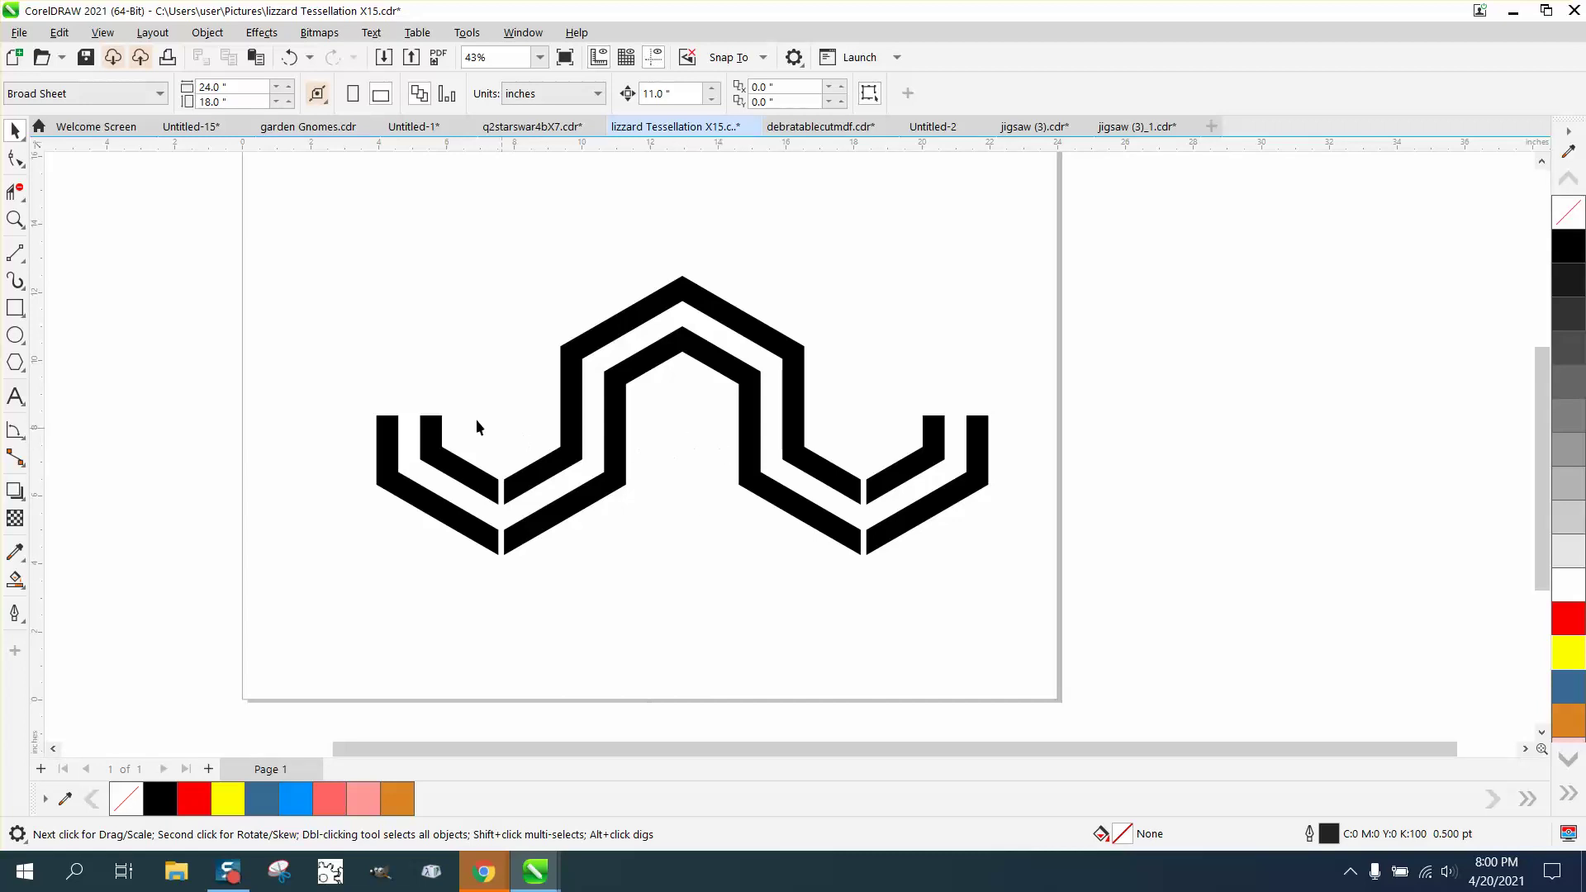
click(16, 219)
drag(398, 258, 1129, 639)
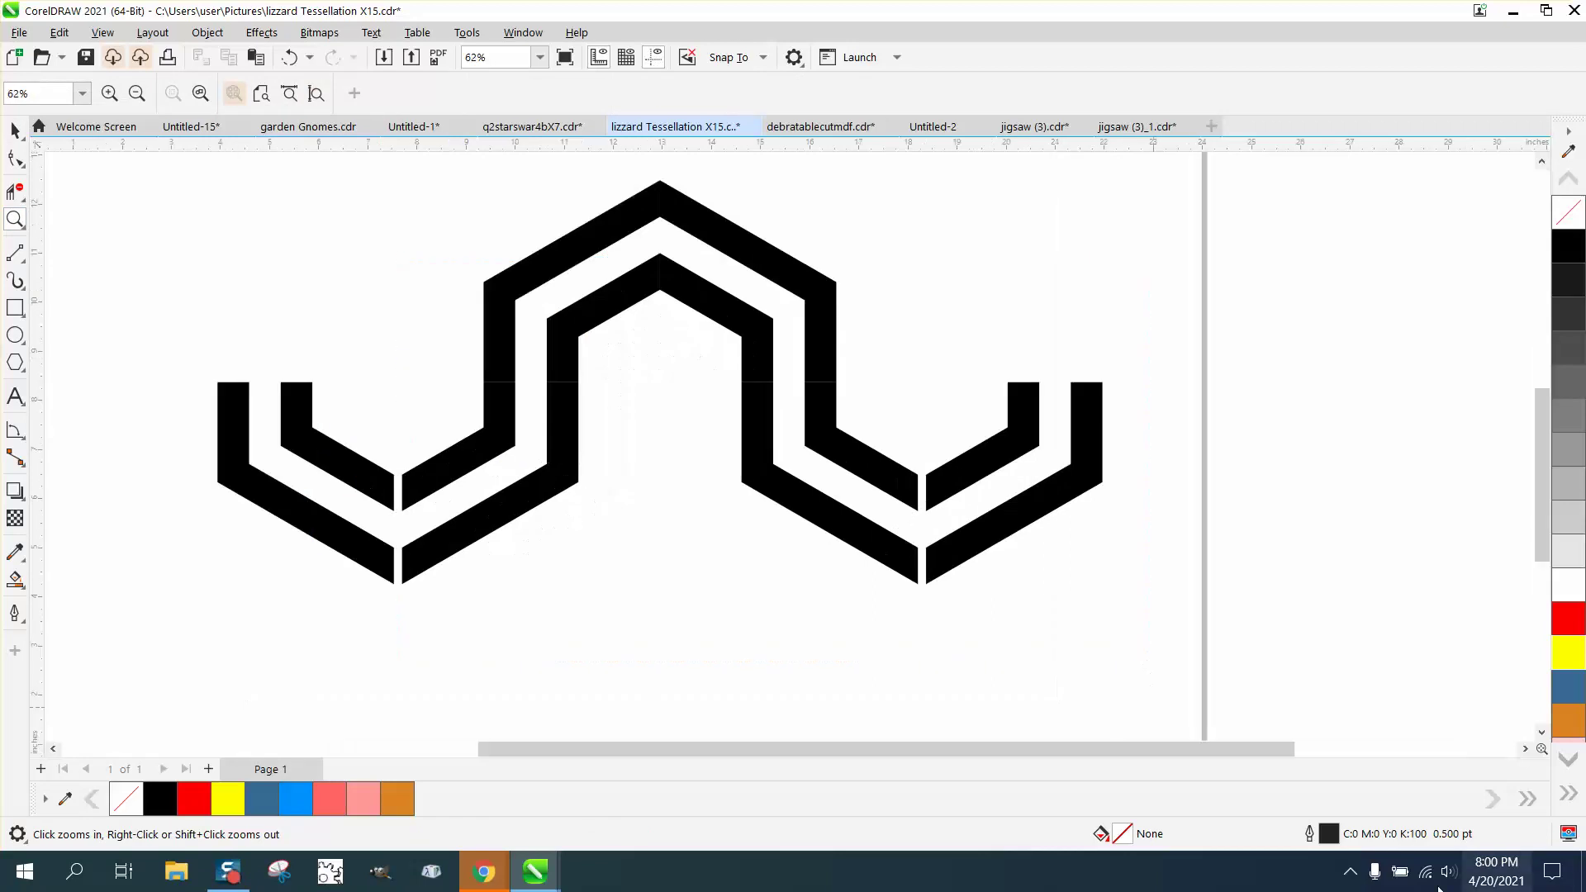